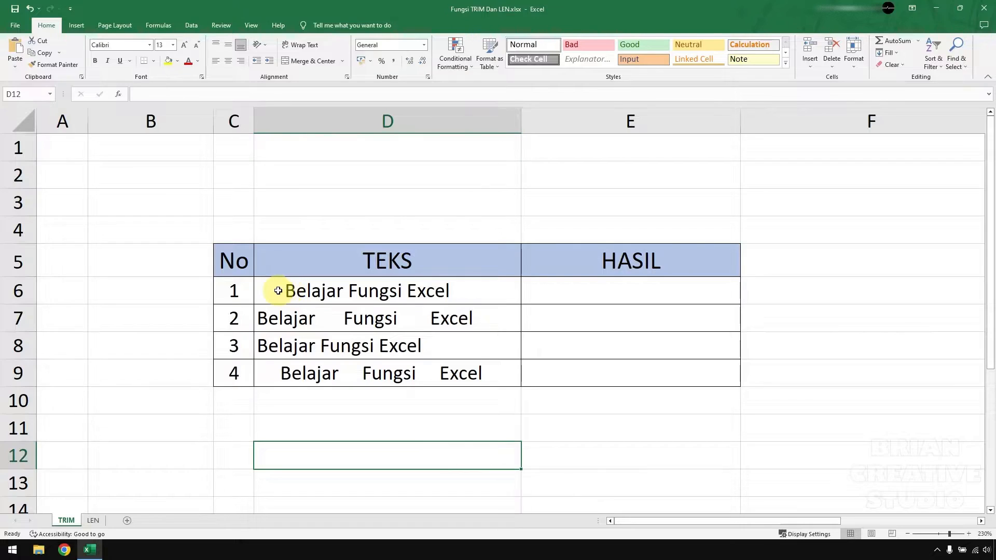
Examine the extra spaces before, between and after the words in the TEKS entries, cells D6 through D9.
double_click(289, 293)
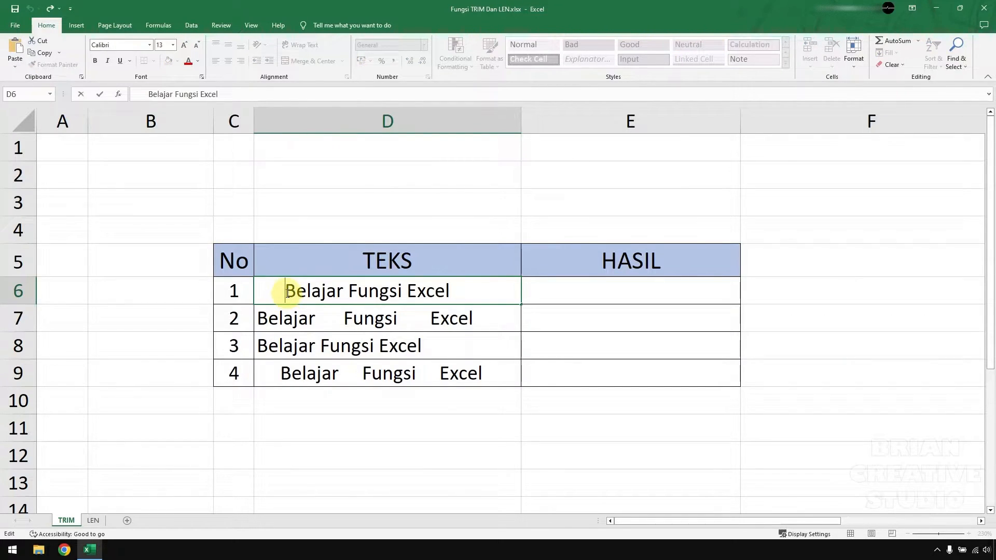
left_click_drag(286, 293, 251, 289)
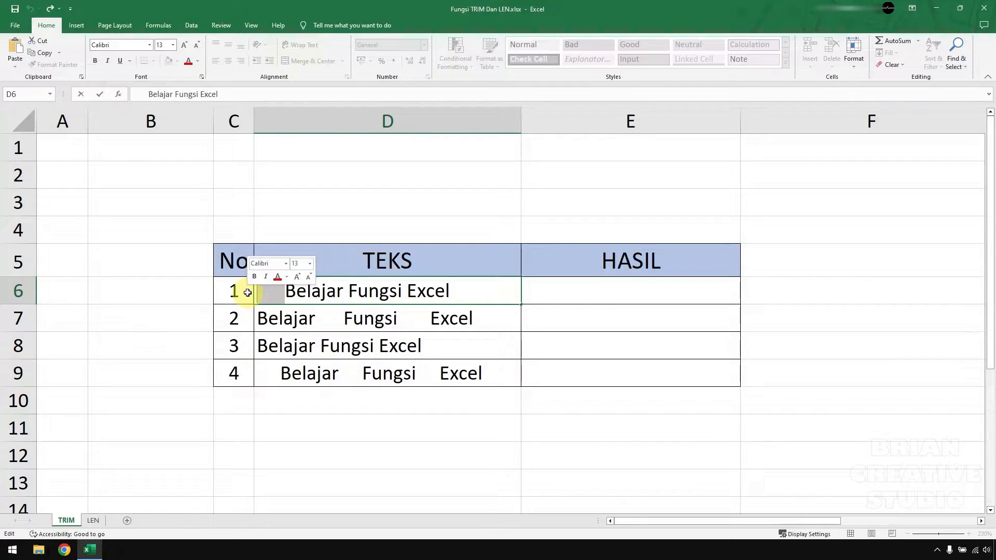
left_click(319, 321)
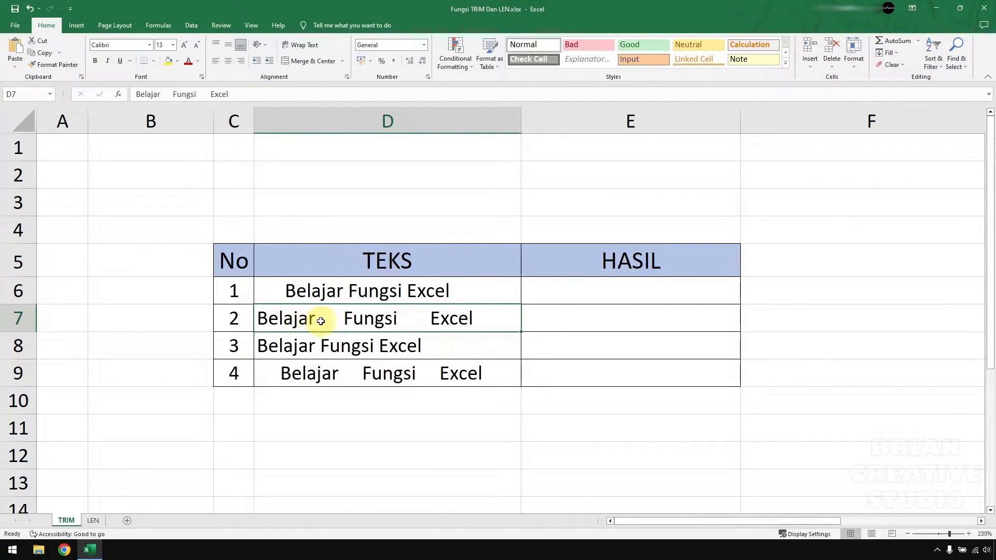
double_click(315, 321)
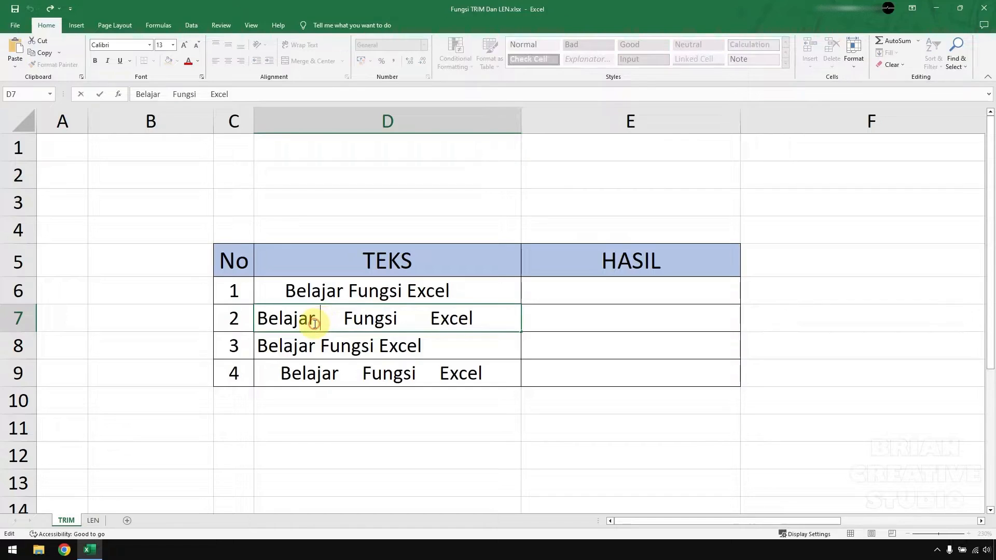
left_click_drag(316, 320, 430, 318)
left_click(360, 345)
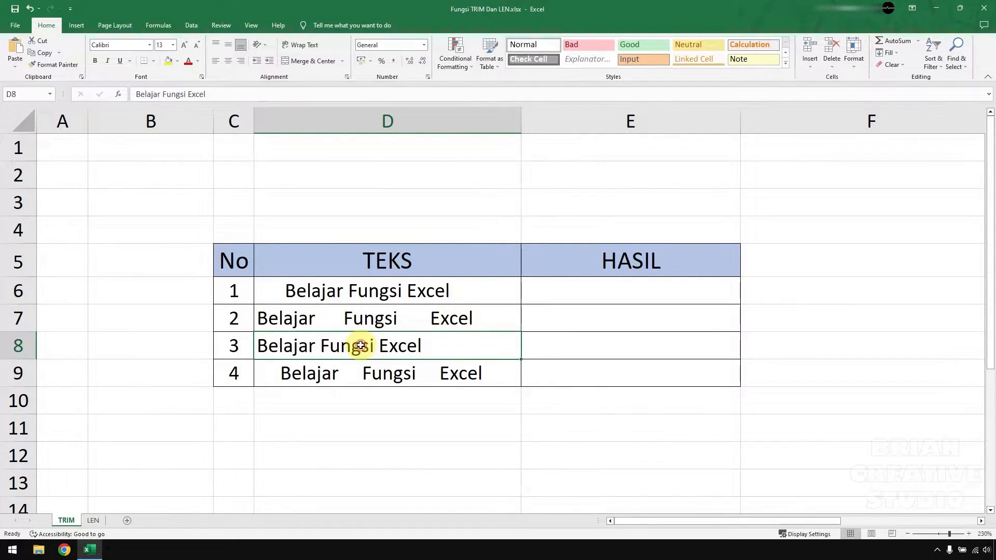
double_click(422, 345)
left_click_drag(424, 346, 478, 347)
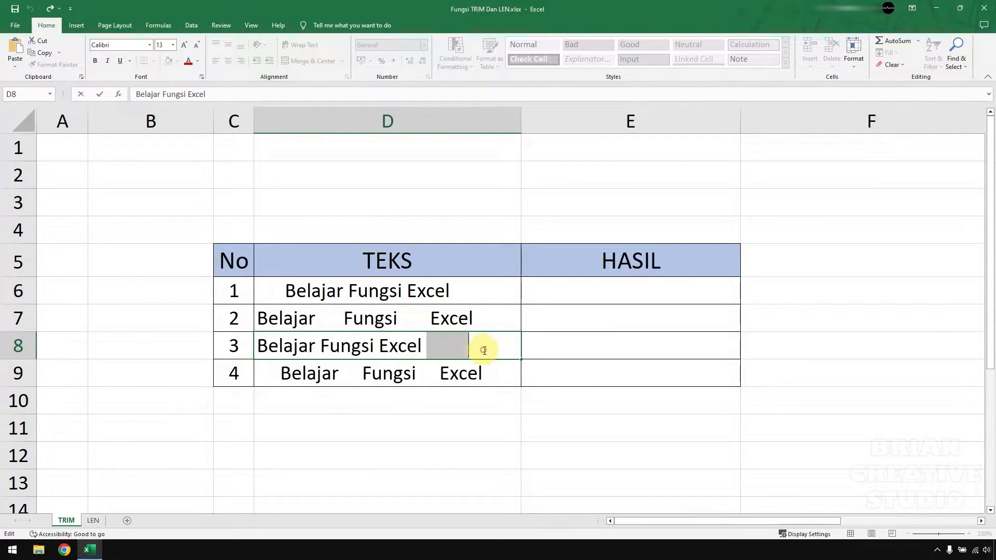
double_click(294, 375)
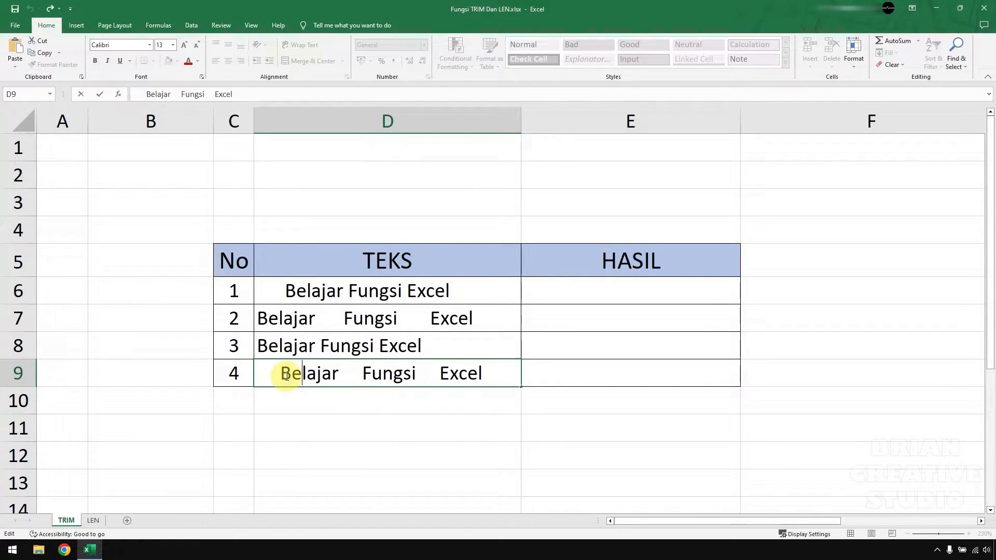
left_click_drag(282, 379, 245, 381)
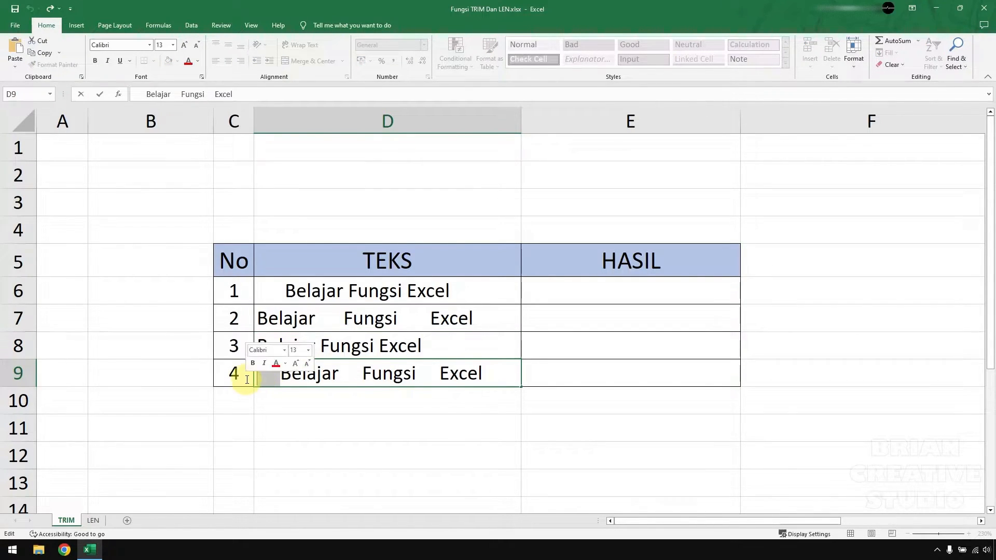
left_click(339, 376)
left_click_drag(339, 376, 517, 378)
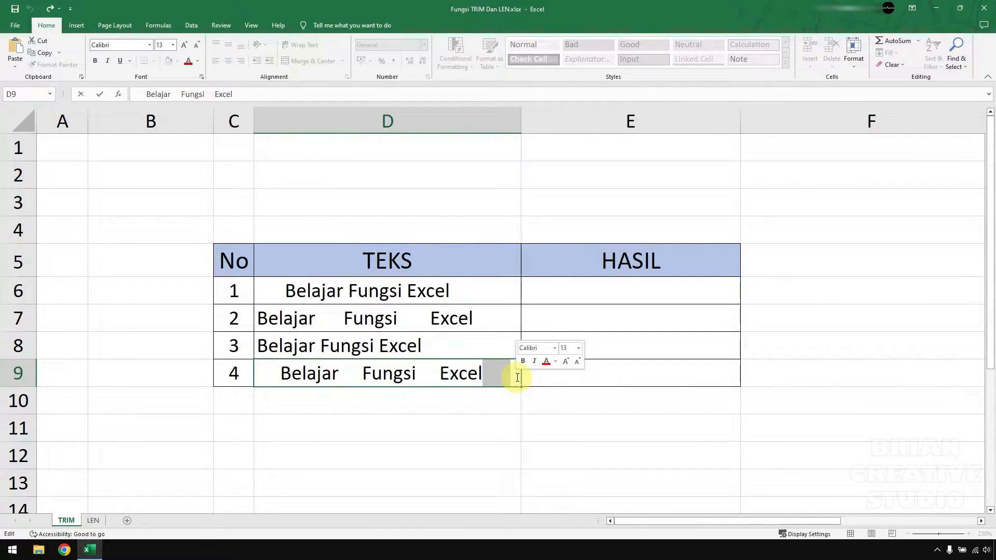
left_click(494, 403)
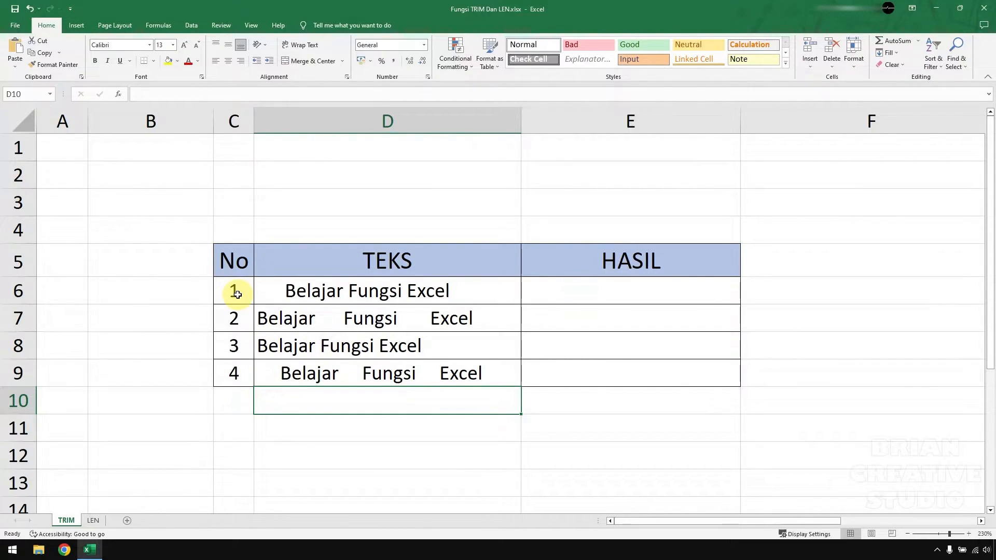
Enter the formula =TRIM(D6) in cell E6 to clean the first text in the HASIL column.
left_click(580, 294)
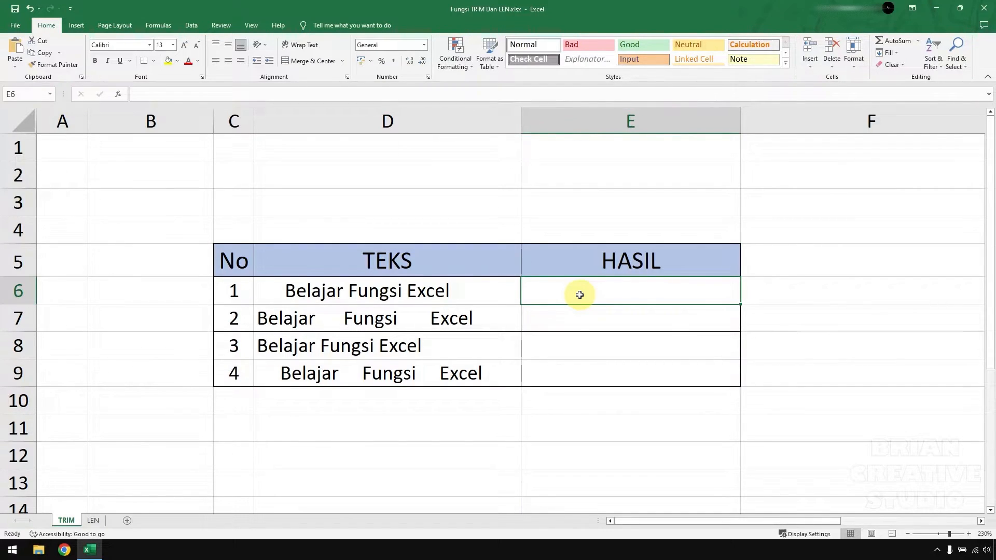
type("=")
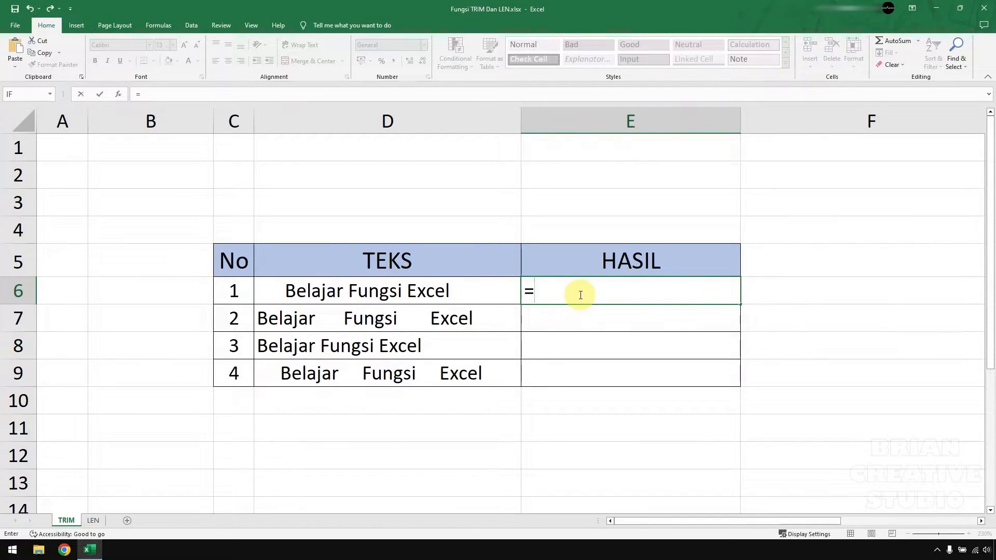
type("TRIM")
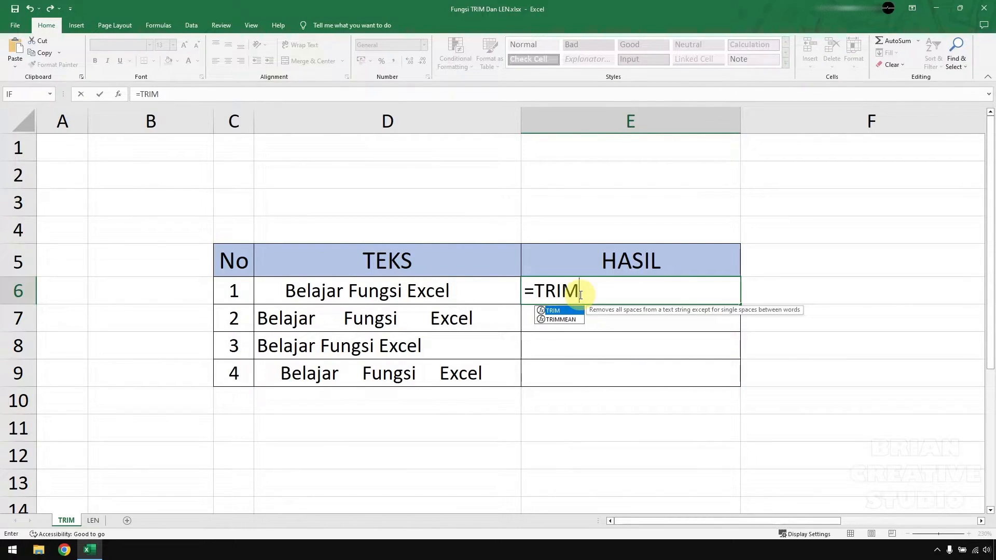
type("(")
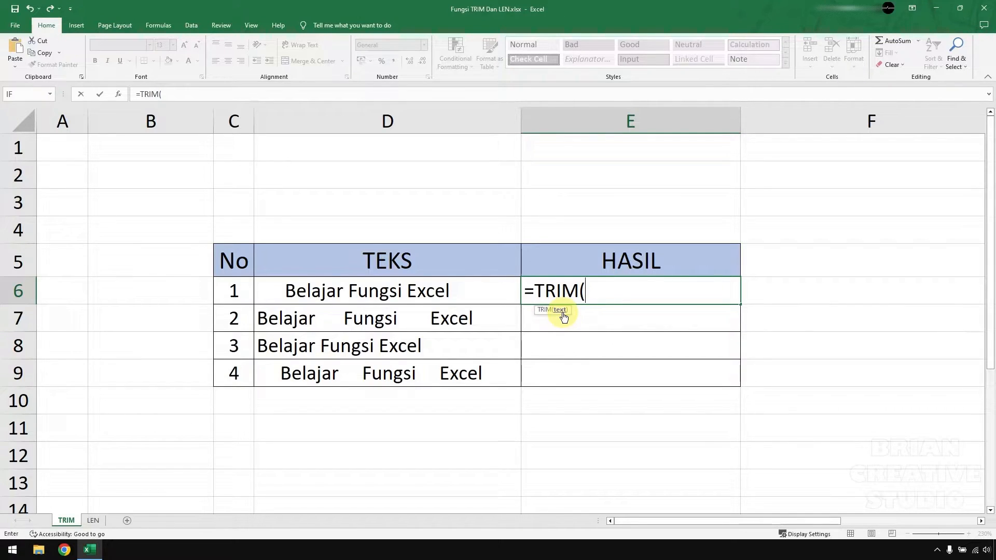
left_click(474, 289)
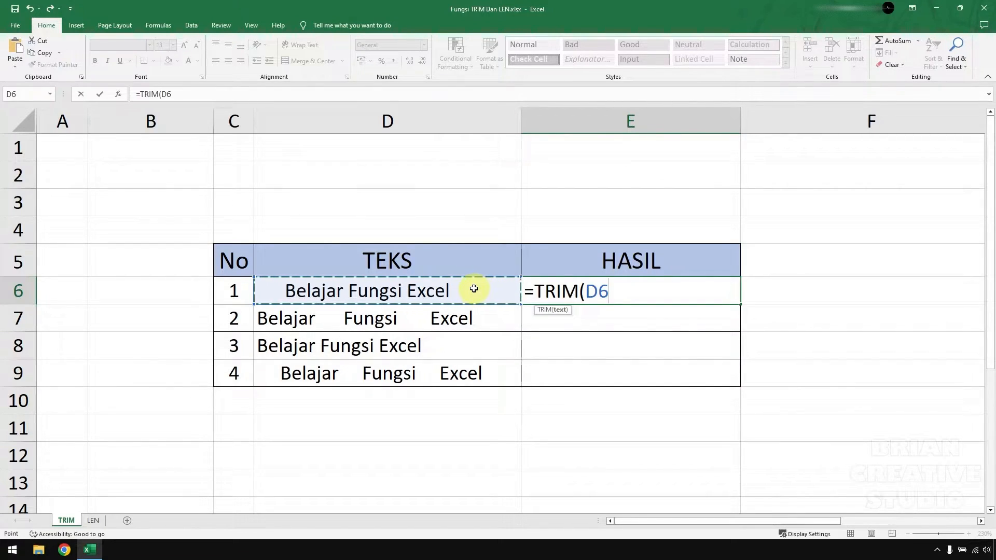
type(")")
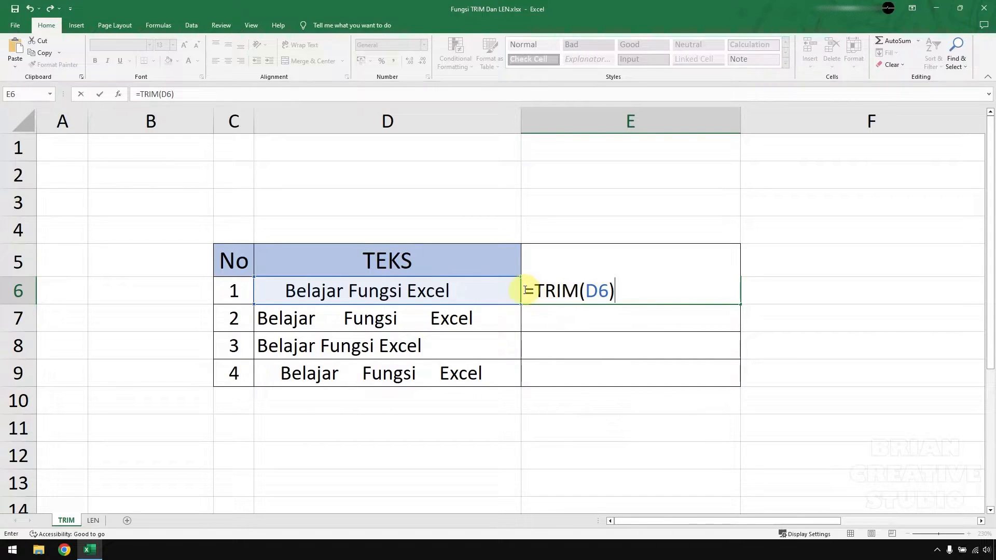
key("Return")
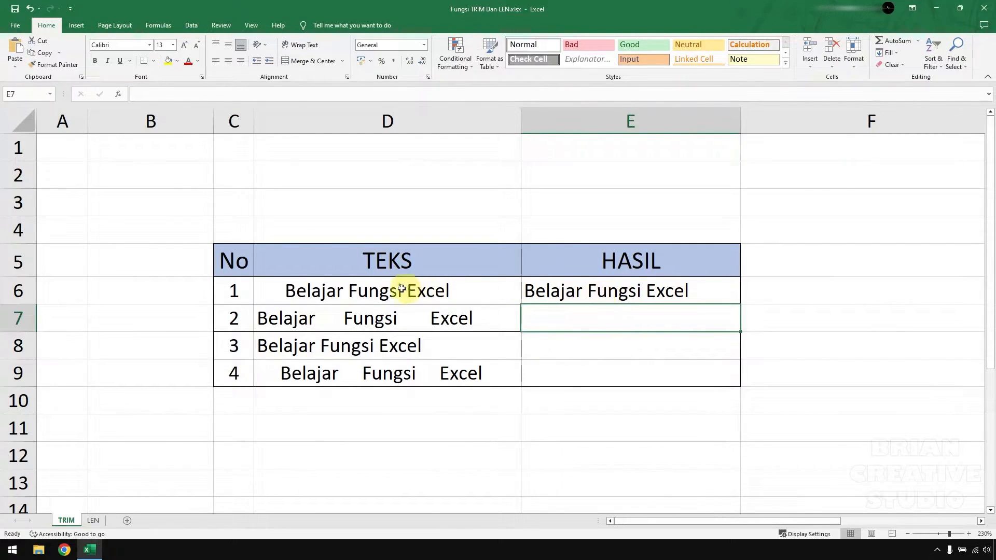
Compare the leading spaces in D6 with the TRIM formula in E6, leaving both cells unedited.
left_click(291, 291)
double_click(291, 291)
left_click_drag(287, 292, 257, 292)
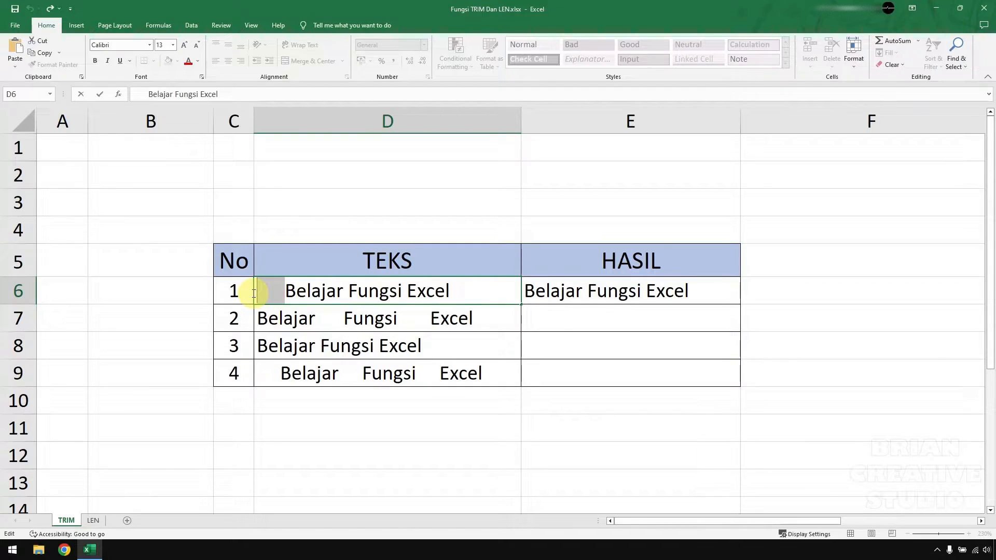
left_click(528, 289)
double_click(528, 293)
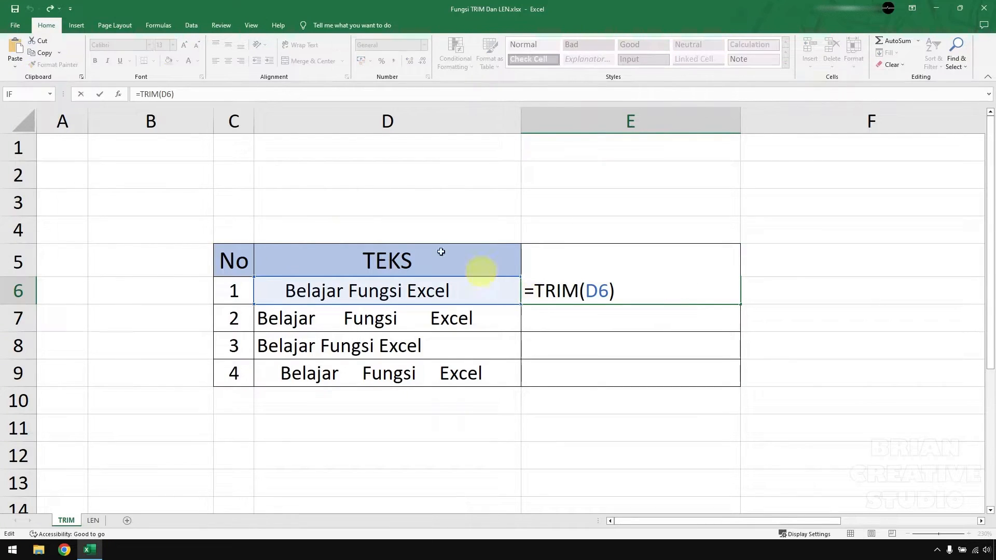
left_click(80, 94)
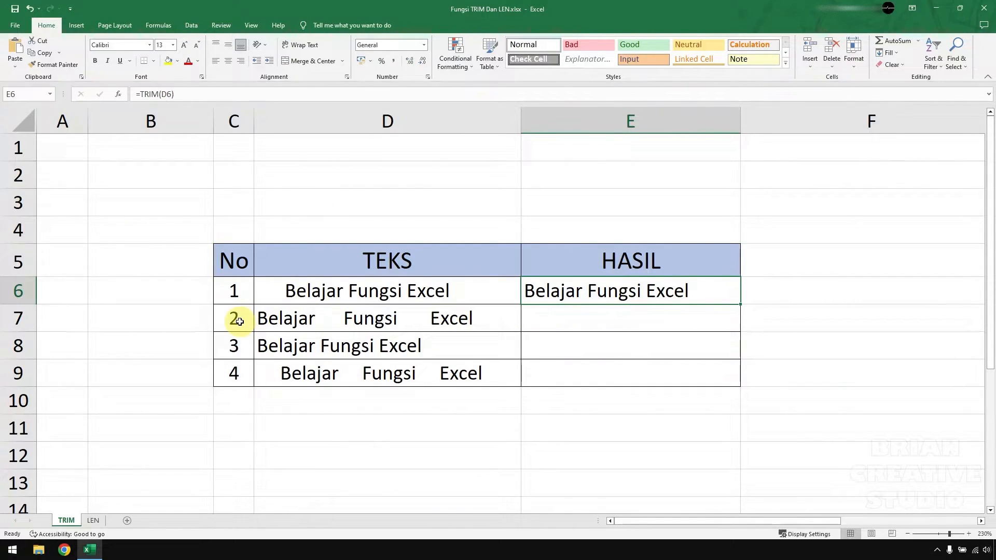
Enter the formula =TRIM(D7) in cell E7 to clean the second text.
left_click(603, 312)
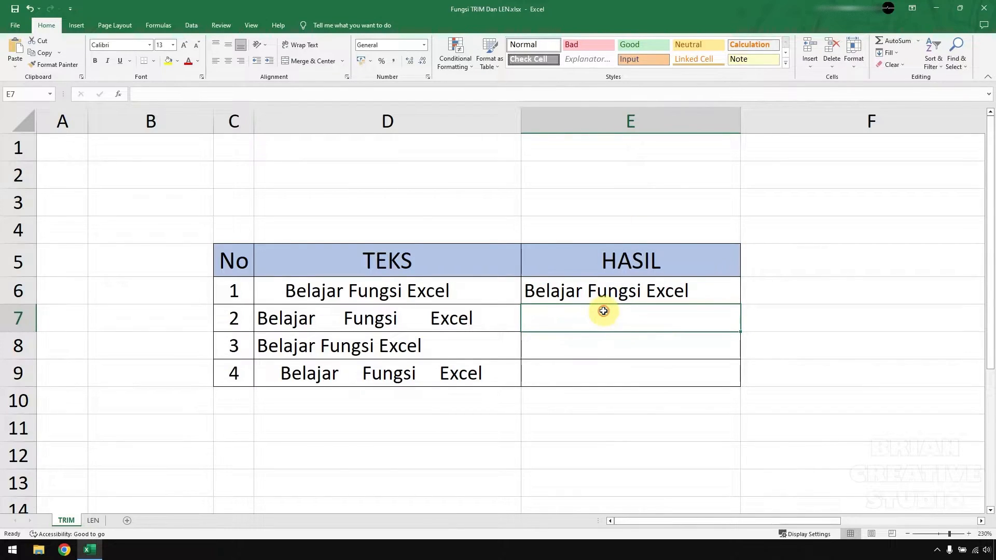
type("=")
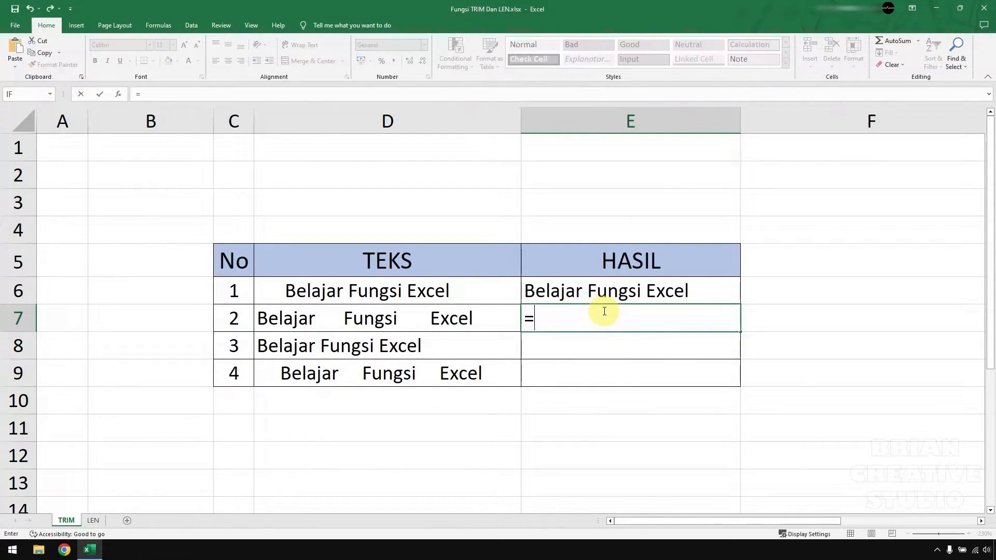
type("TRI")
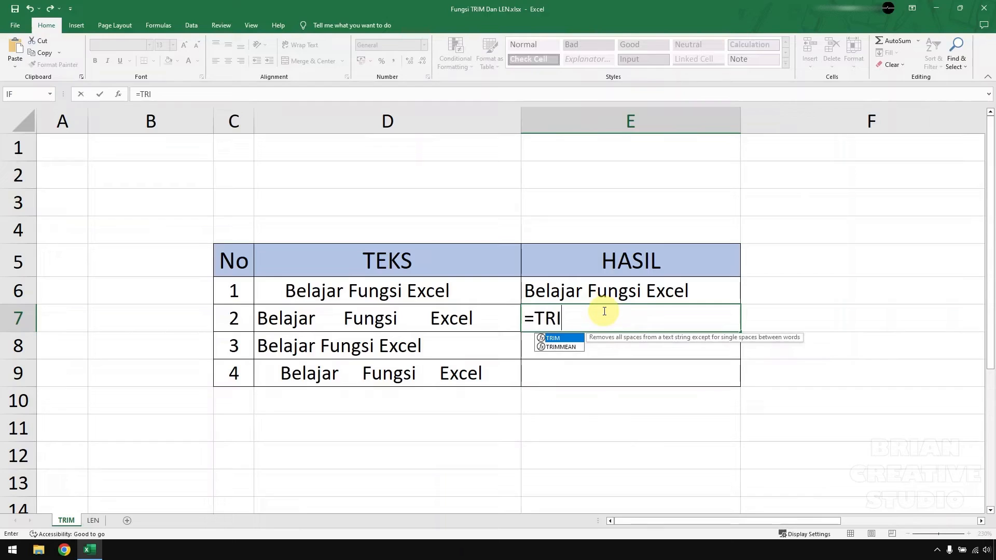
type("M(")
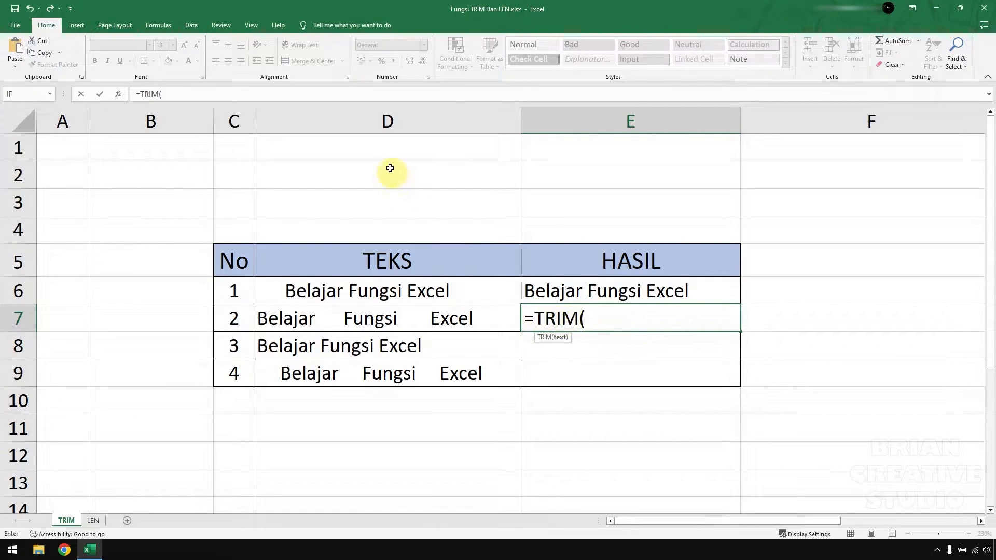
left_click(391, 322)
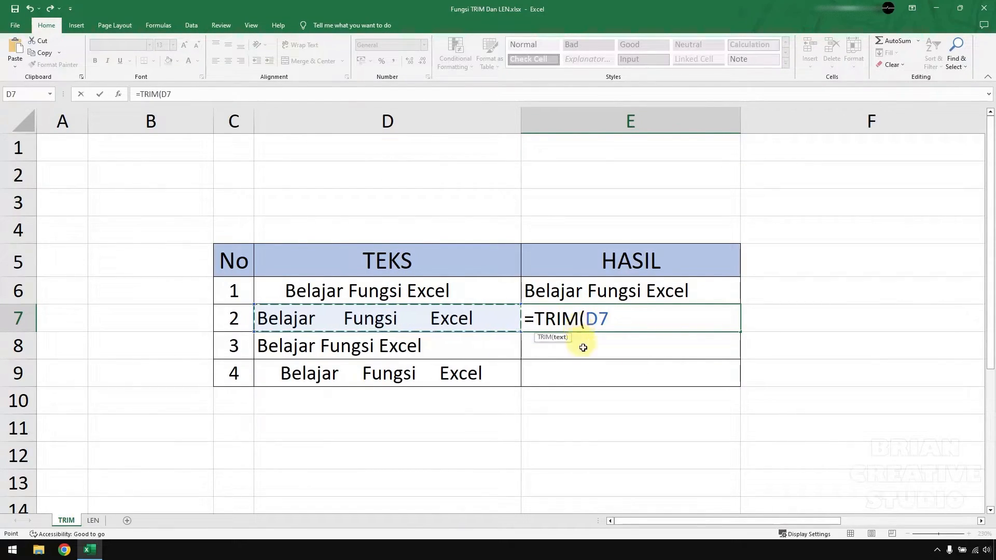
type(")")
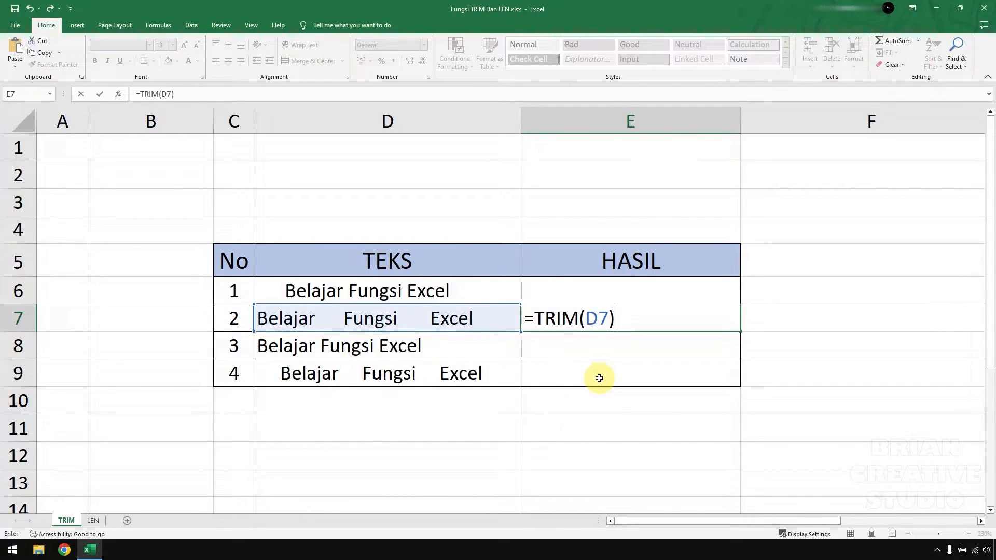
key("Return")
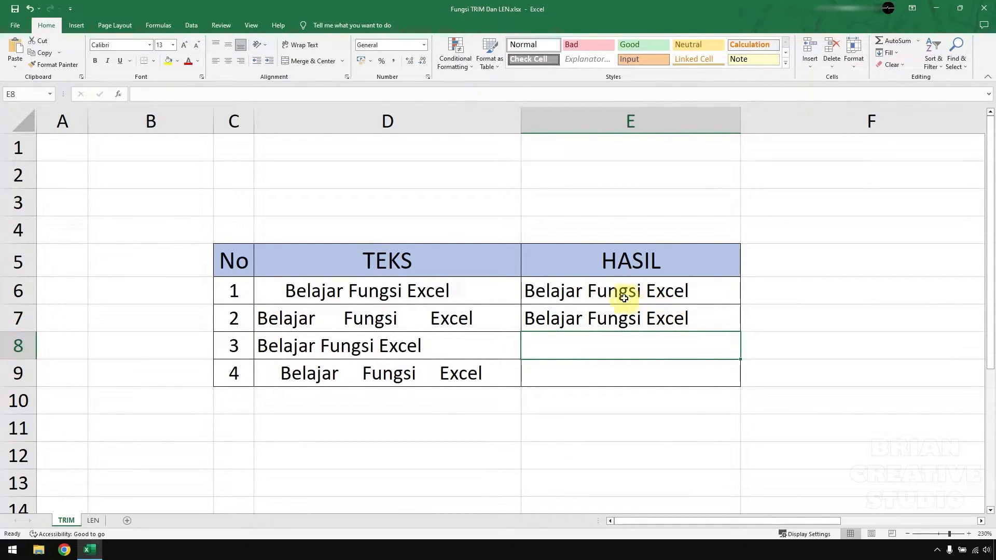
Inspect the wide gaps between the words in D7 against its trimmed result in E7.
double_click(317, 319)
left_click_drag(317, 319, 427, 319)
left_click(400, 322)
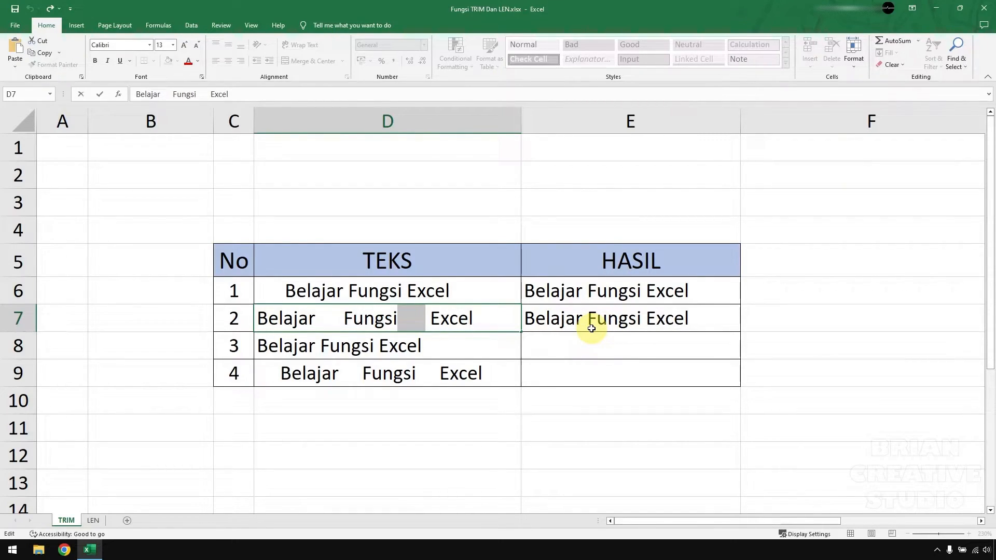
left_click(456, 349)
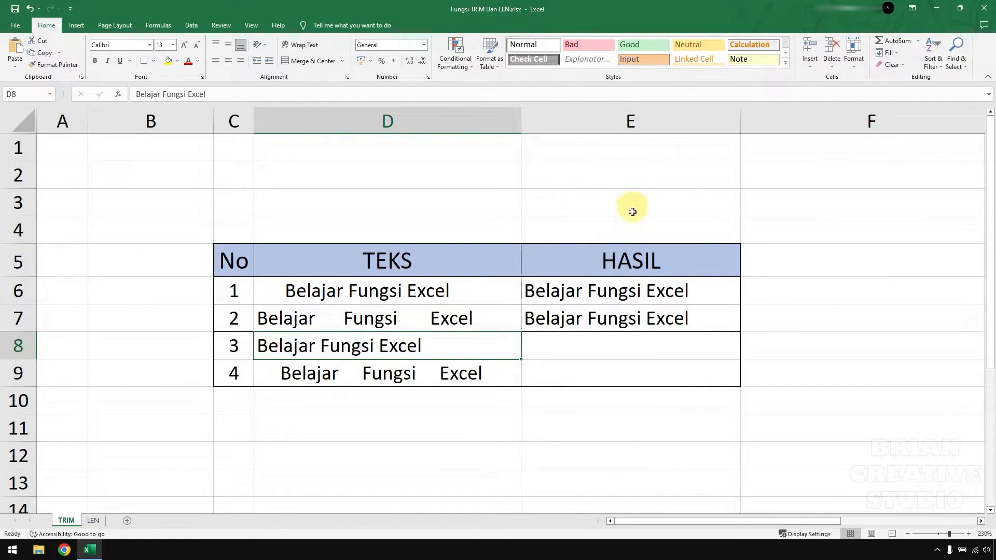
Enter the formula =TRIM(D8) in cell E8 to clean the third text.
left_click(597, 344)
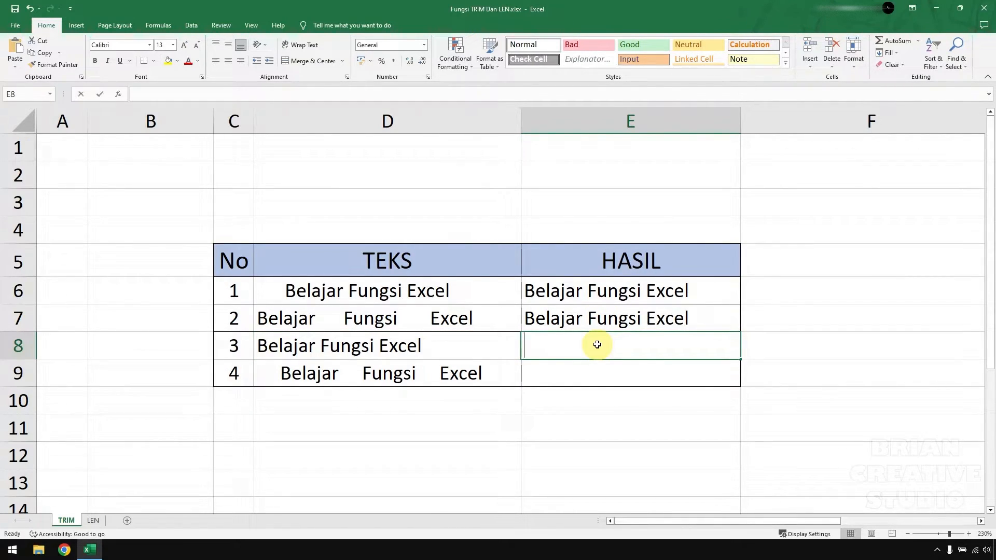
type("=TRIM")
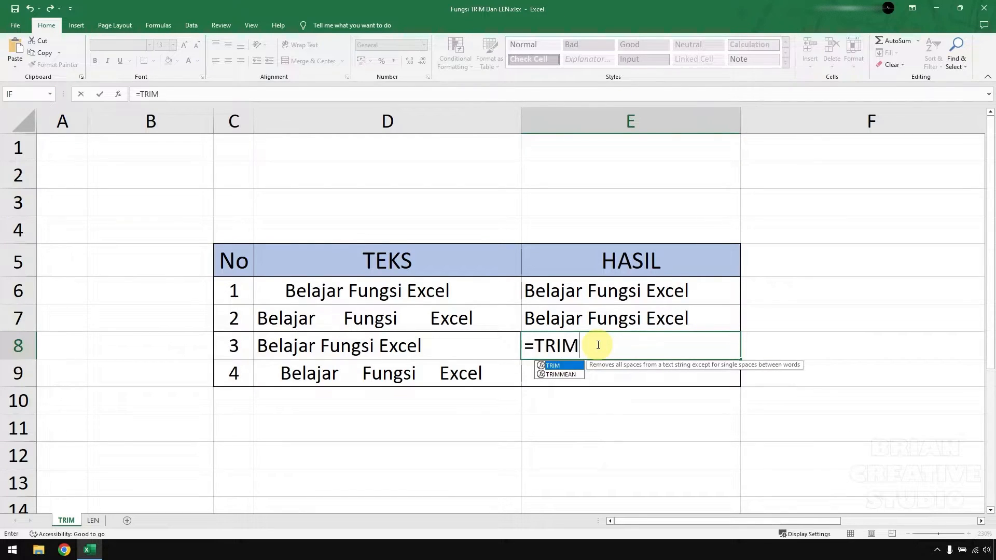
type("(")
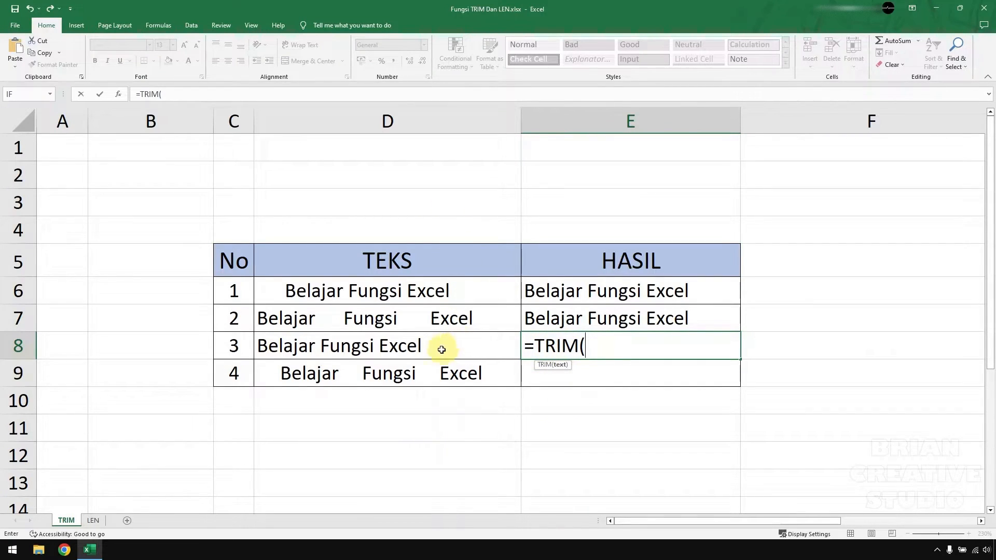
left_click(371, 351)
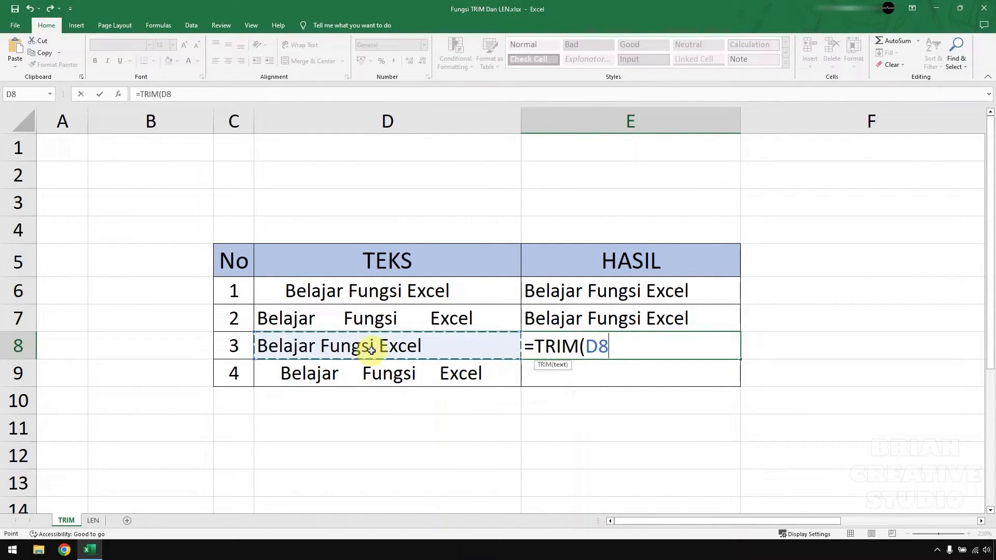
type(")")
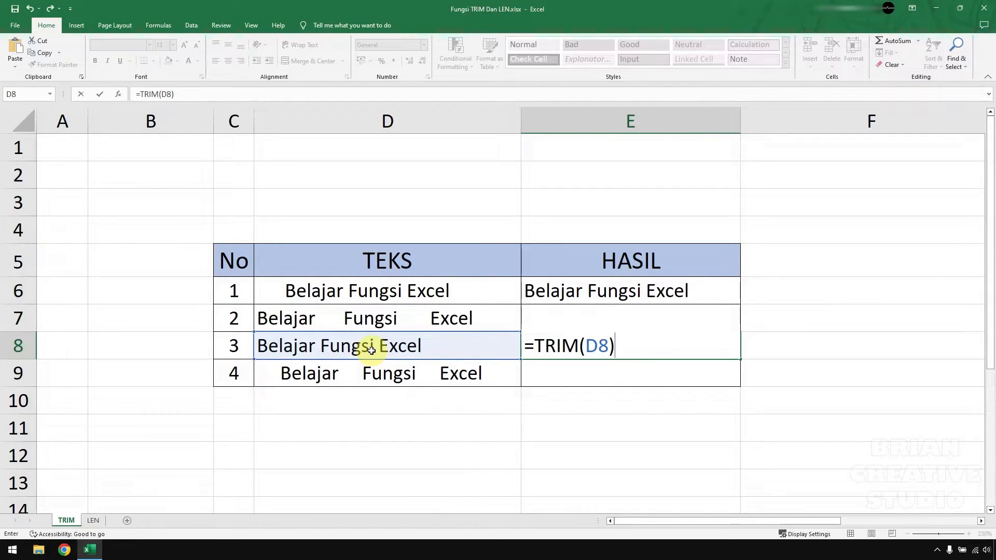
key("Return")
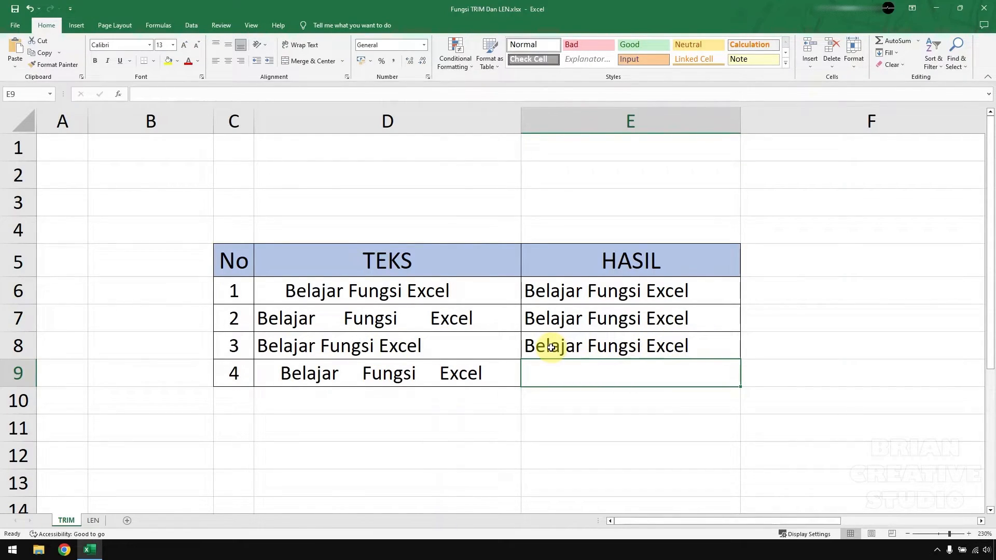
Examine the trailing spaces after the last word of the text in D8, leaving the cell unedited.
double_click(449, 345)
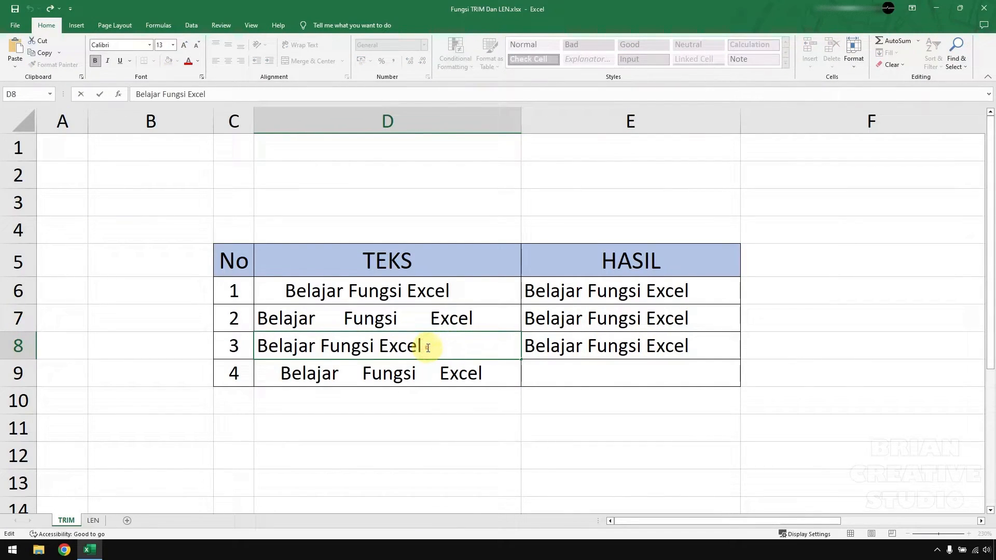
left_click_drag(428, 348, 525, 318)
left_click(479, 346)
left_click_drag(424, 347, 482, 347)
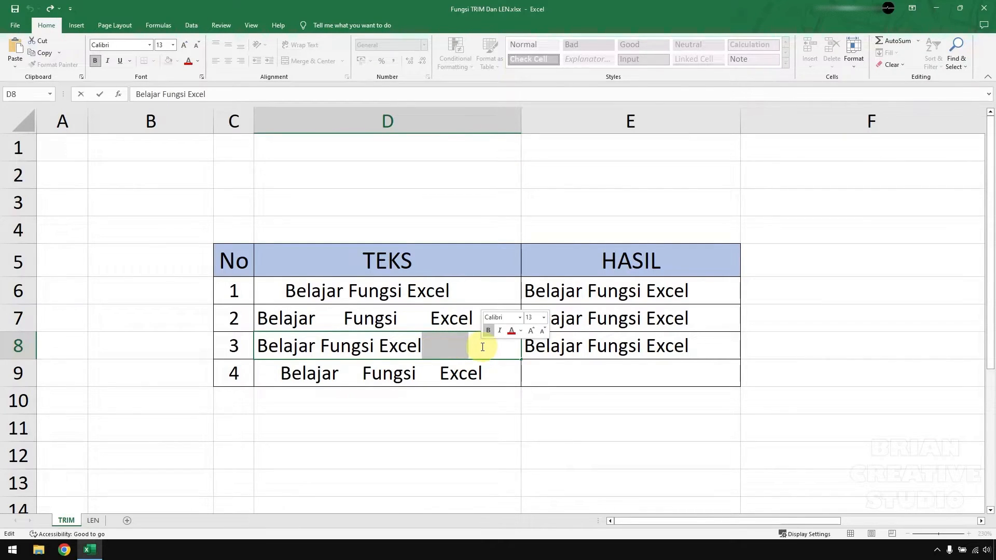
left_click(428, 345)
left_click_drag(423, 349, 468, 349)
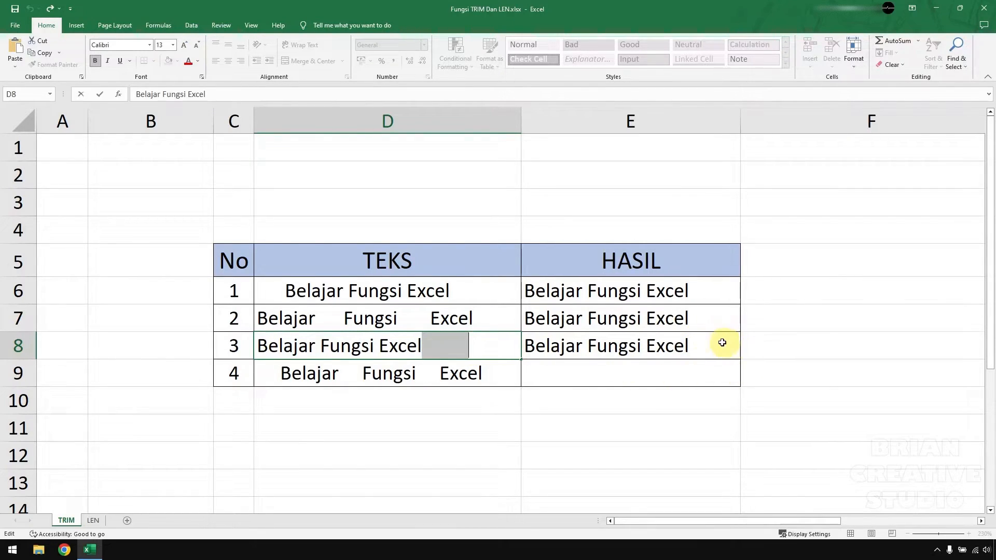
Review the TRIM formula in E8 and leave the cell without editing it.
left_click(711, 374)
left_click(638, 345)
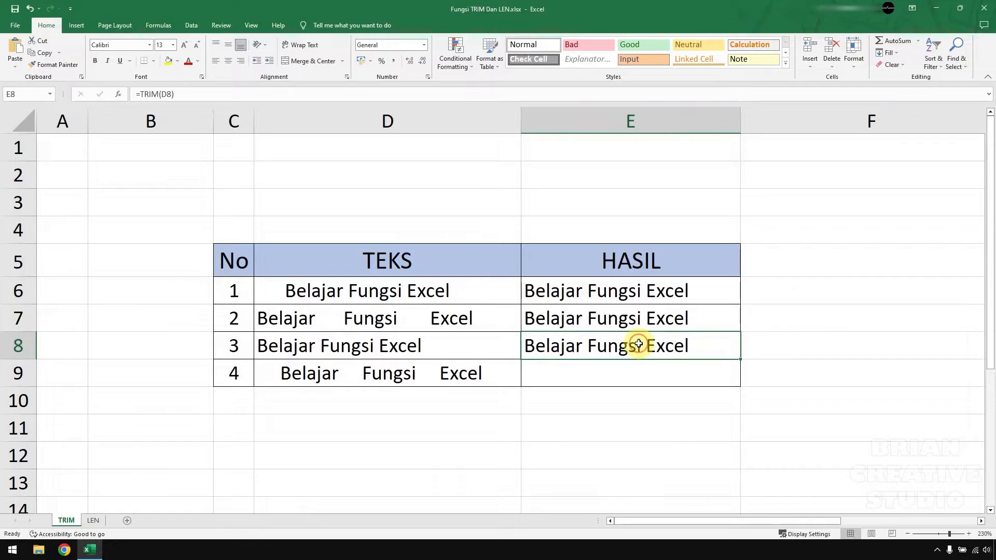
double_click(639, 344)
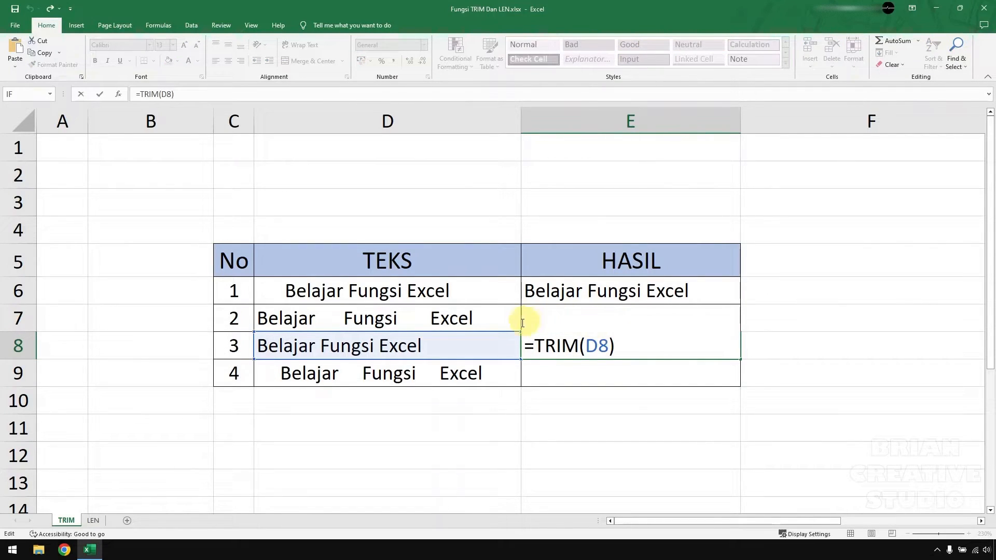
left_click(76, 95)
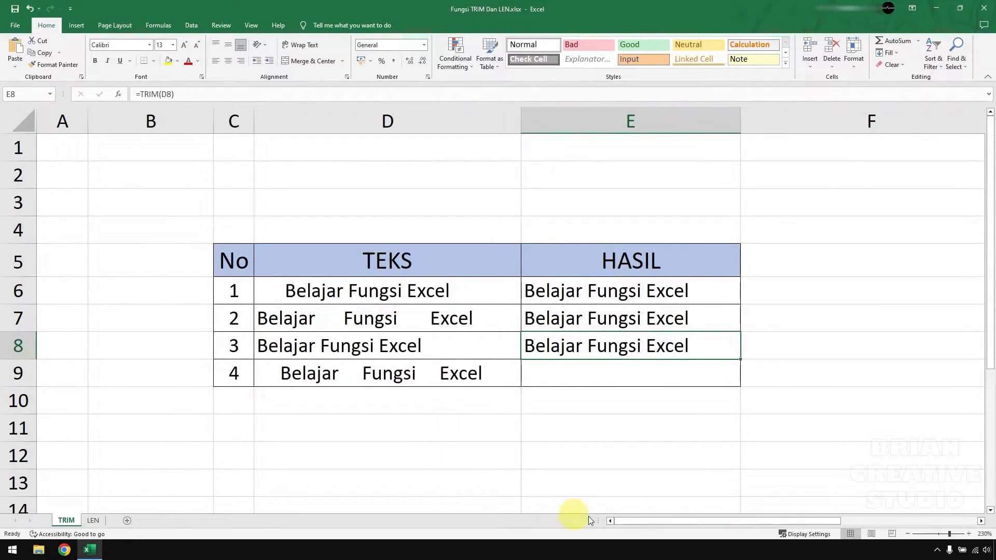
left_click(700, 372)
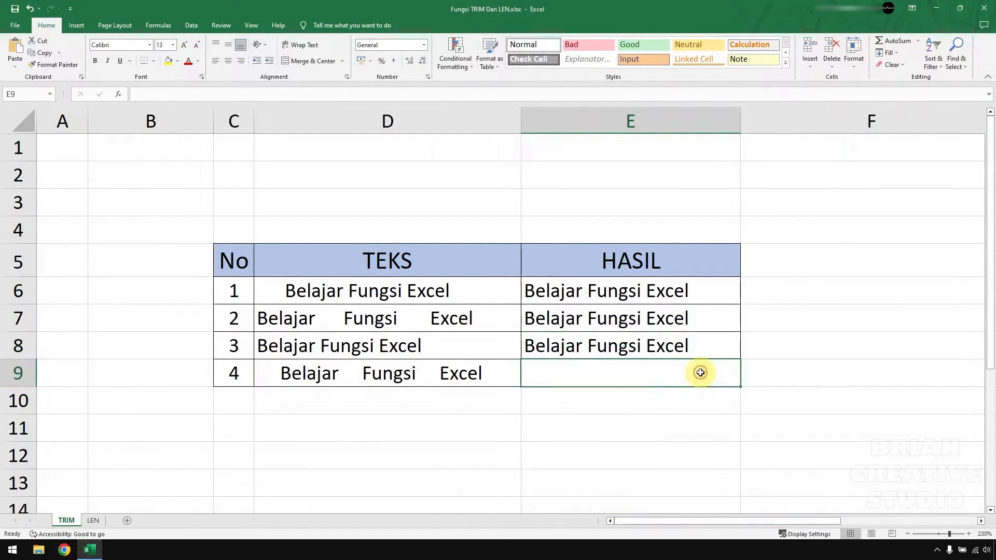
Copy the trimmed result in E8 and paste it into F8 as values only.
left_click(695, 351)
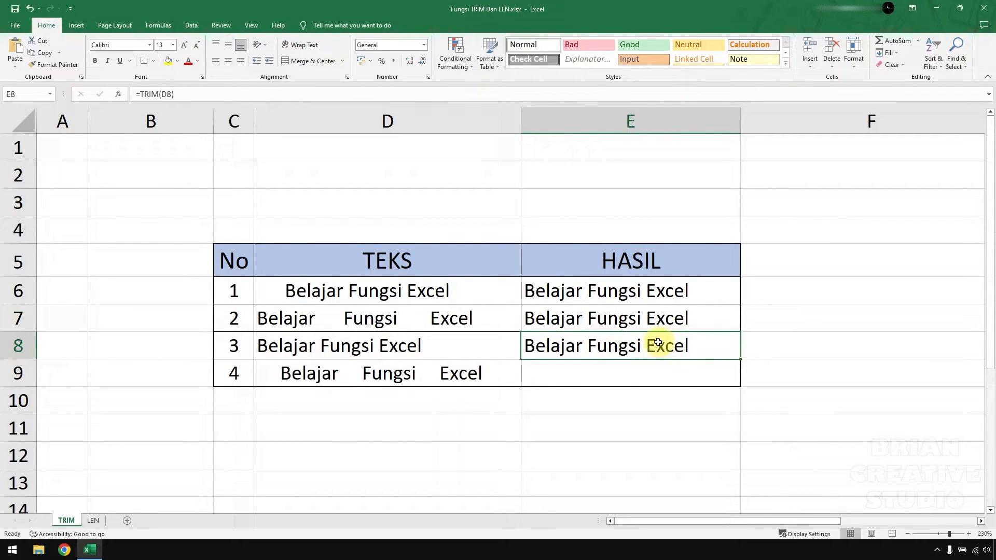
right_click(601, 347)
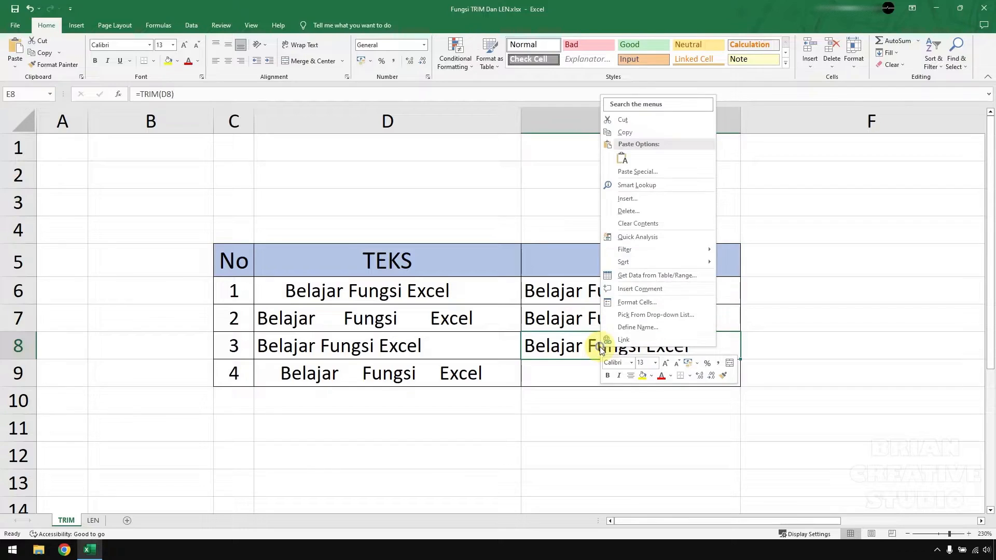
left_click(645, 136)
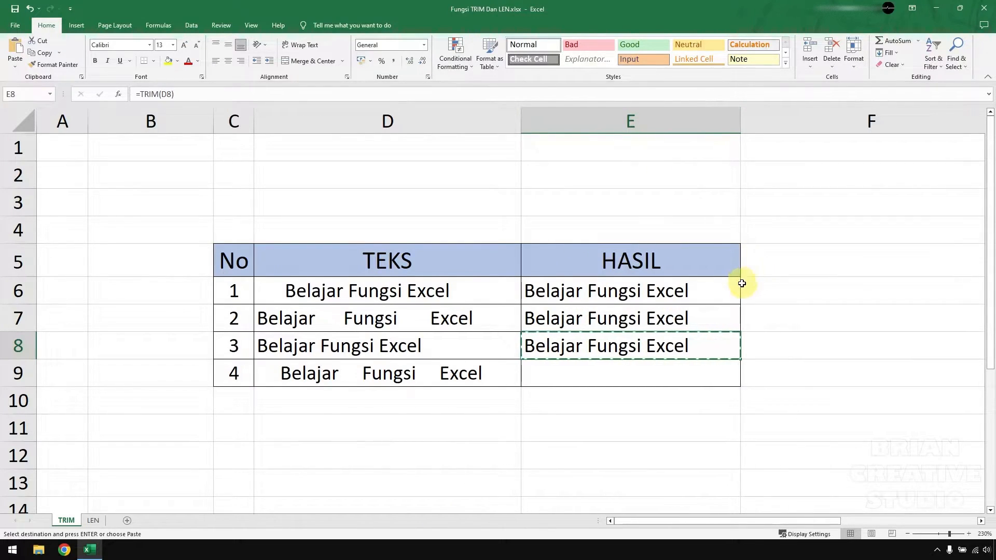
left_click(763, 347)
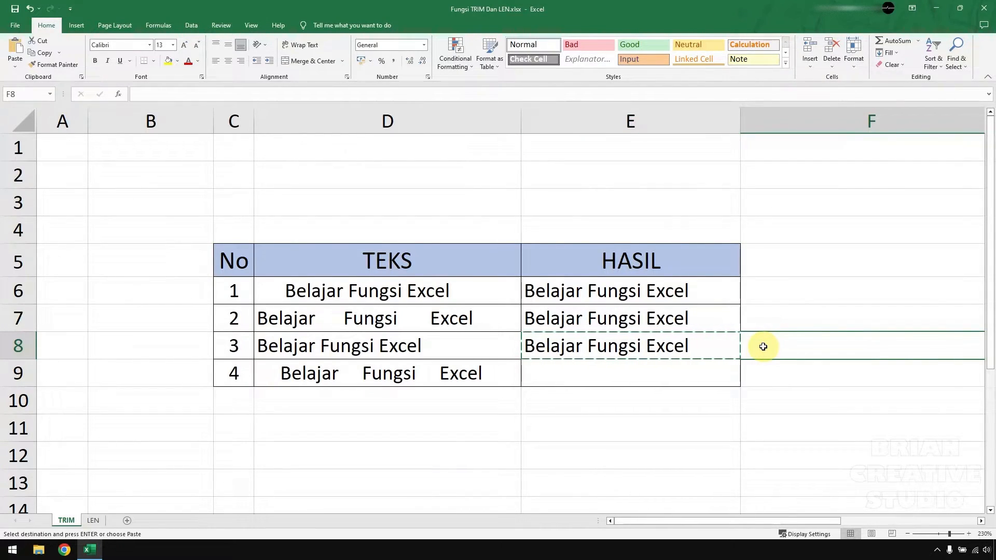
right_click(763, 347)
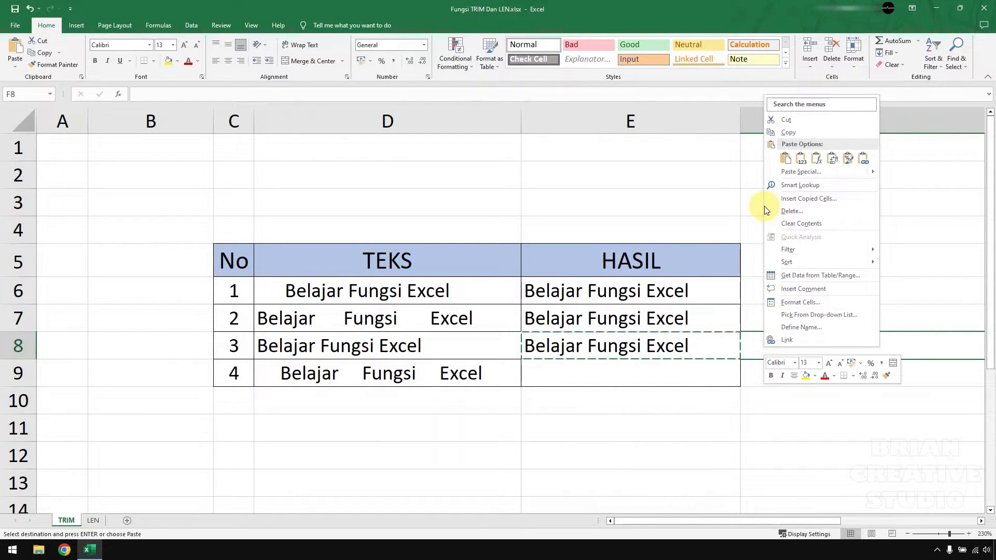
left_click(802, 161)
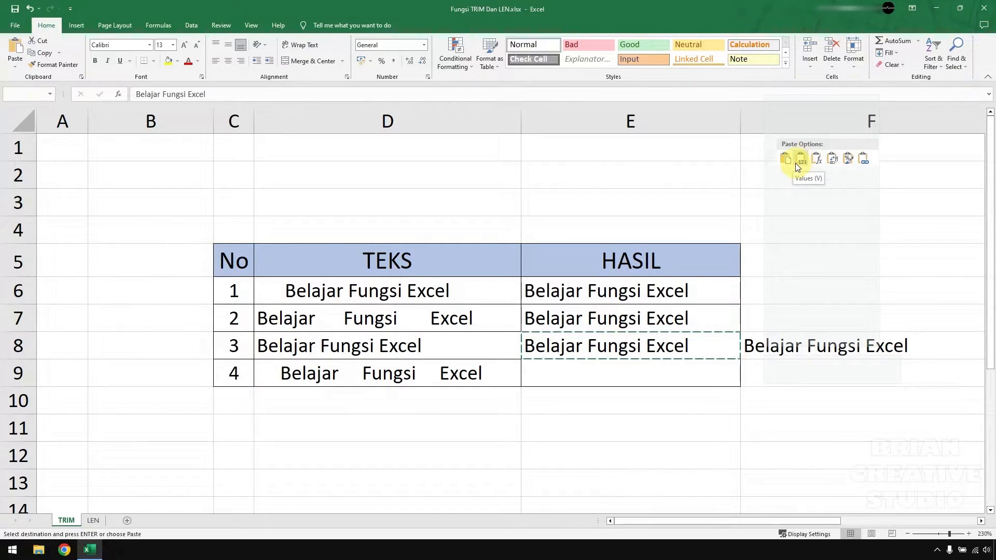
Check the pasted text in F8 for spaces after its last word and clear cells F8:F10.
scroll(800, 158, "right", 1)
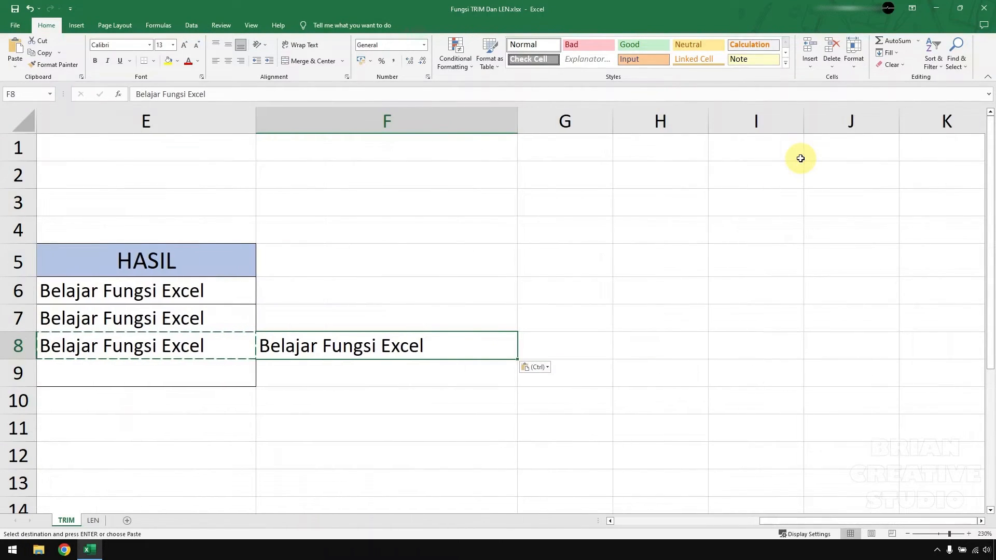
left_click_drag(786, 522, 650, 522)
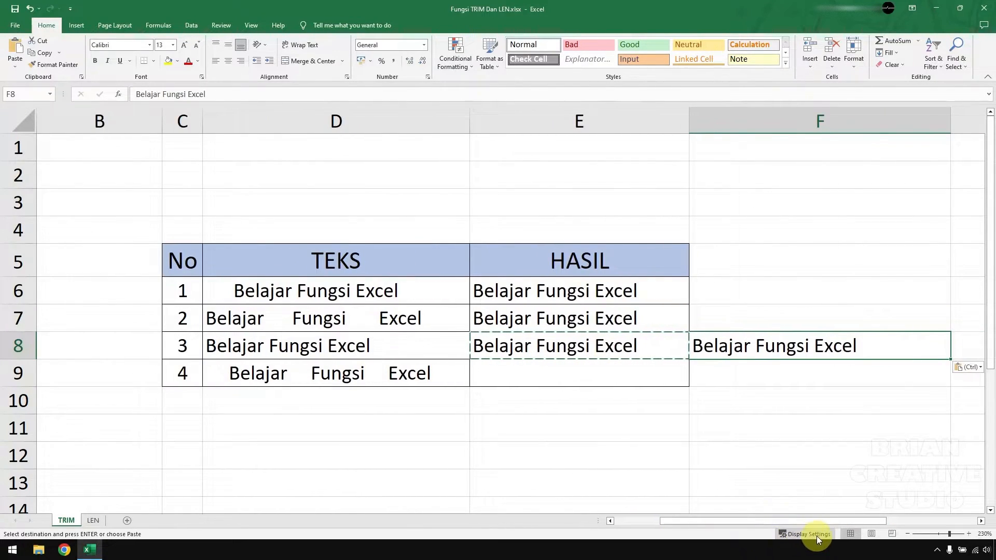
left_click(908, 533)
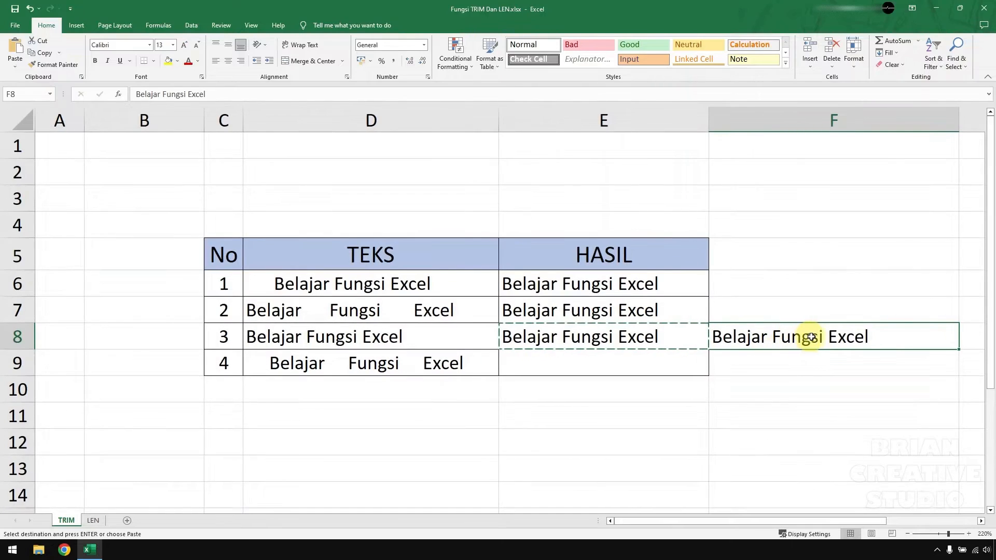
double_click(767, 340)
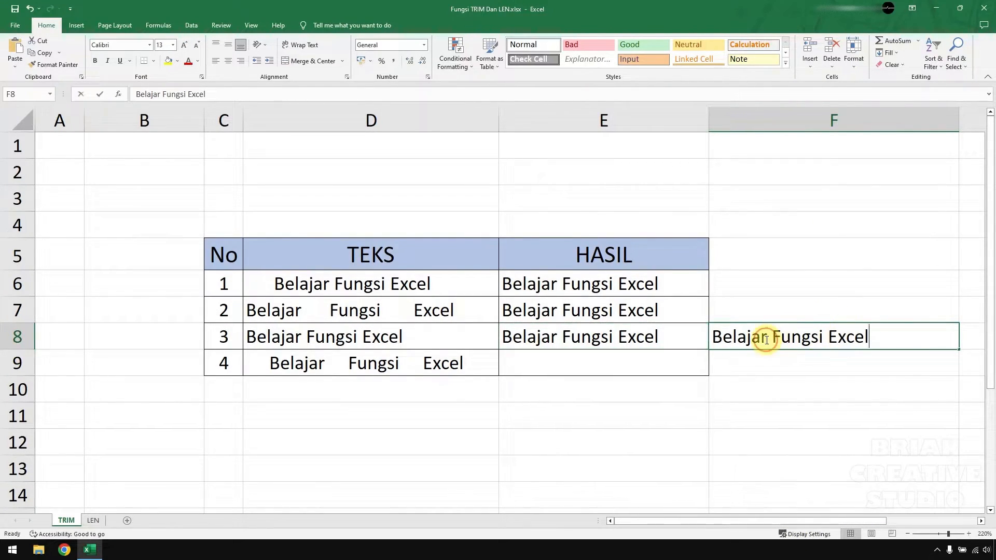
triple_click(767, 340)
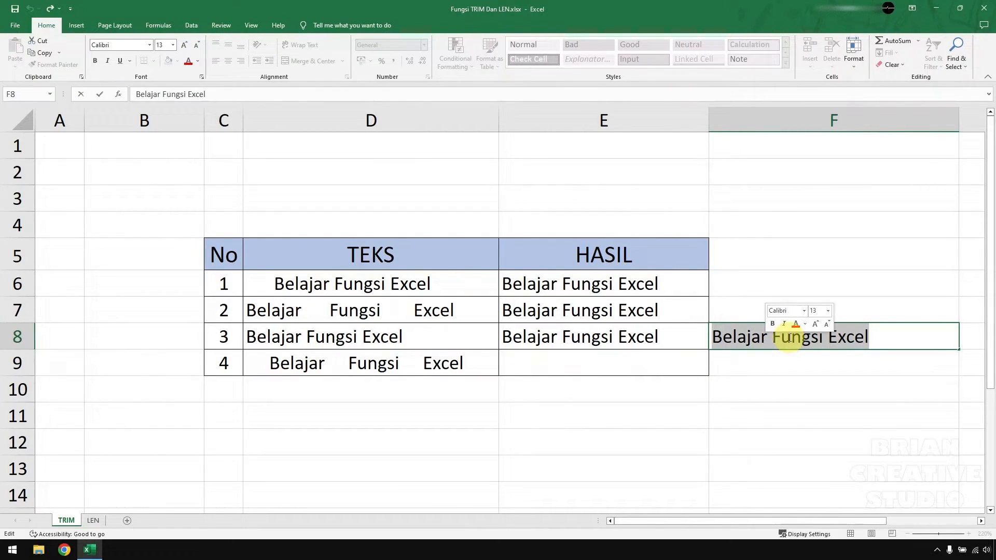
left_click(872, 340)
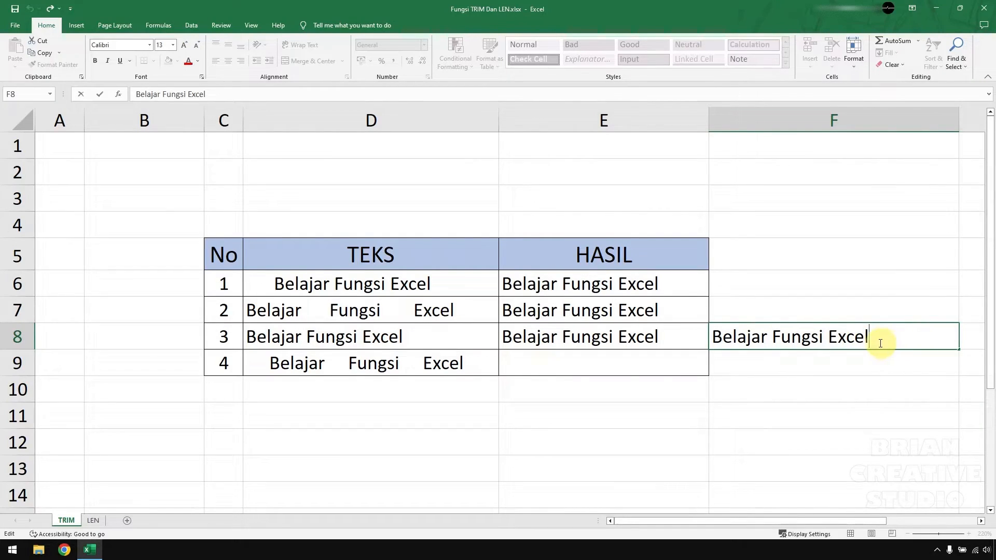
double_click(908, 341)
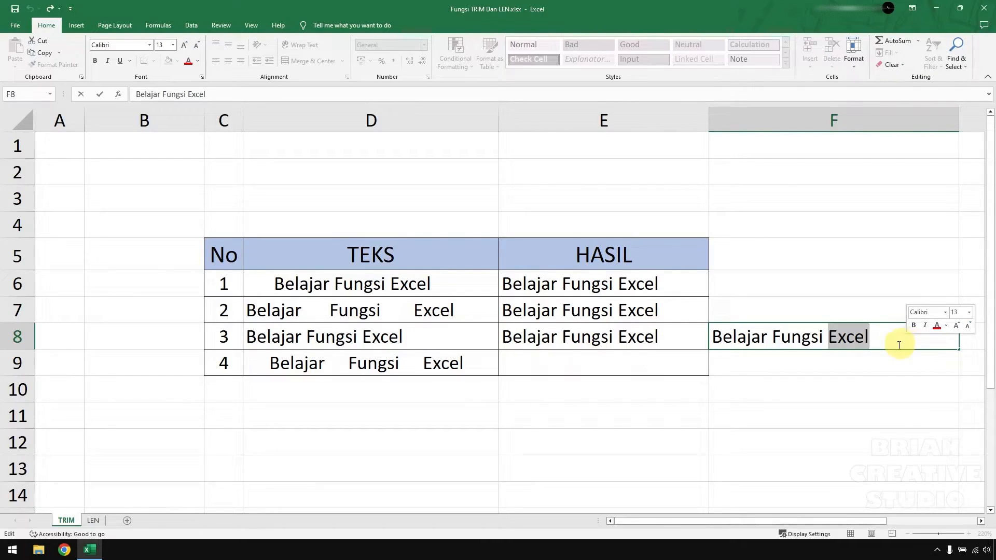
left_click_drag(825, 382, 800, 327)
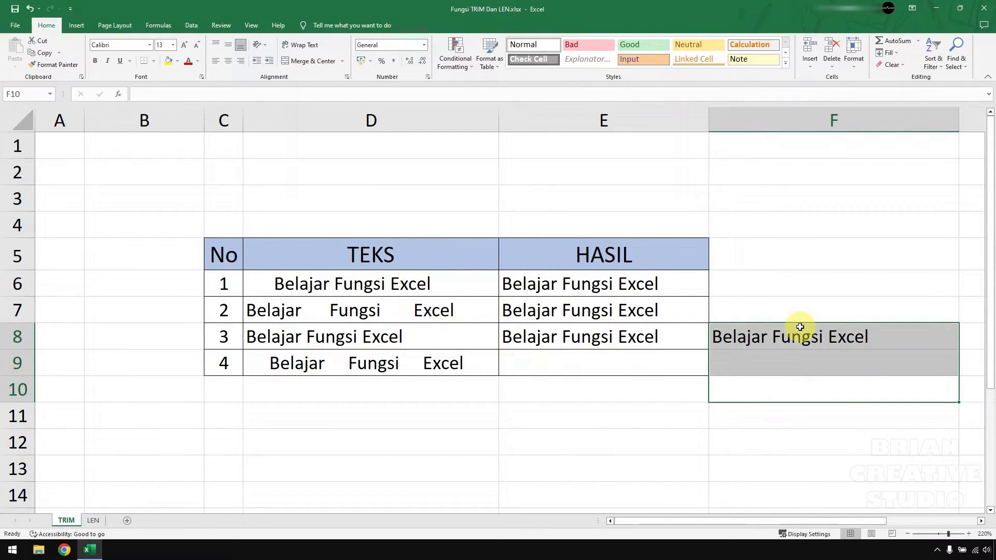
key("Delete")
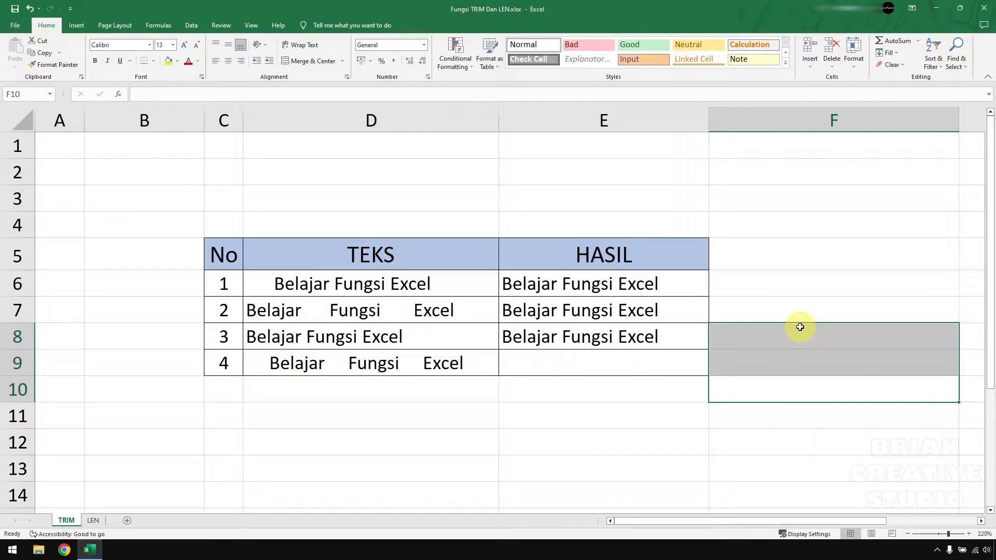
Enter the formula =TRIM(D9) in cell E9 to clean the fourth text.
left_click(579, 368)
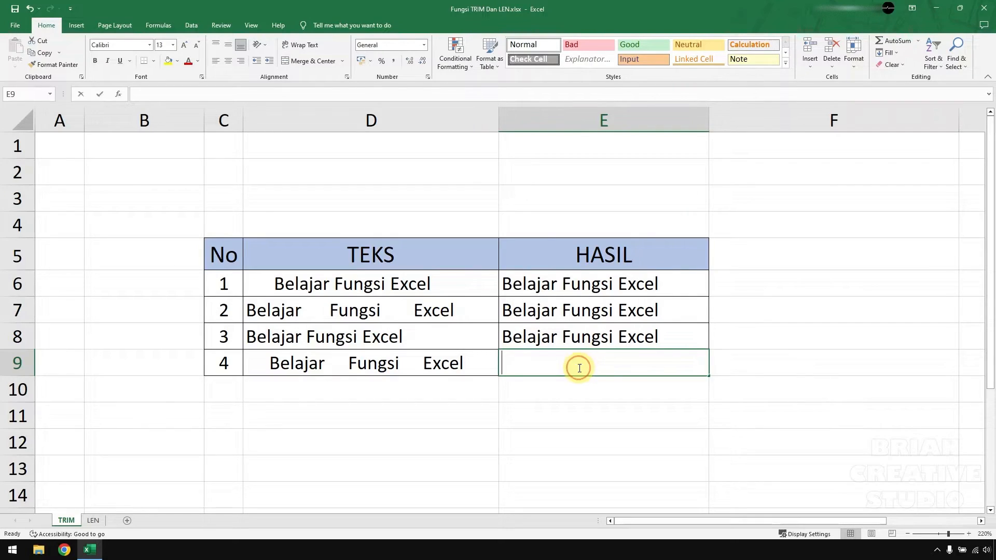
double_click(579, 368)
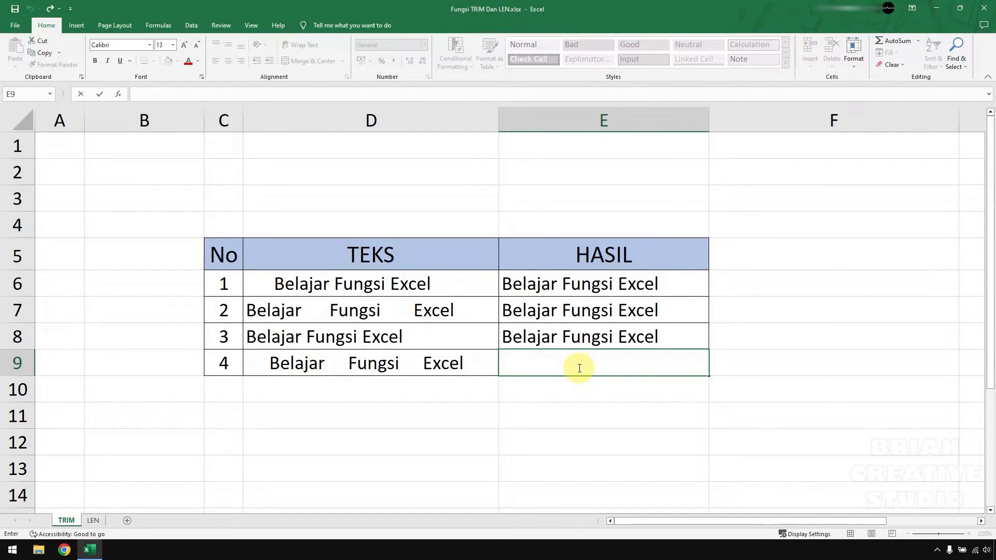
type("=")
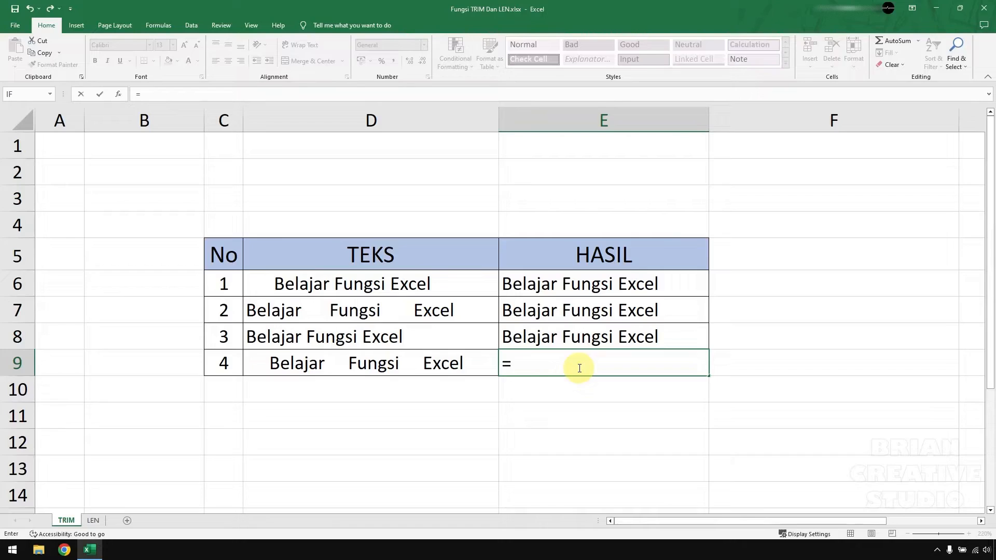
type("TRIM")
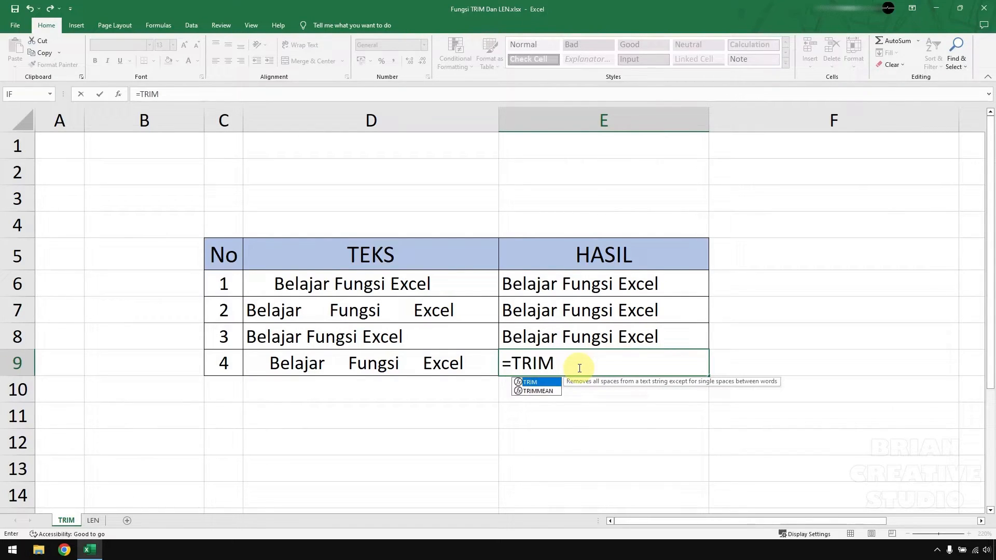
type("(")
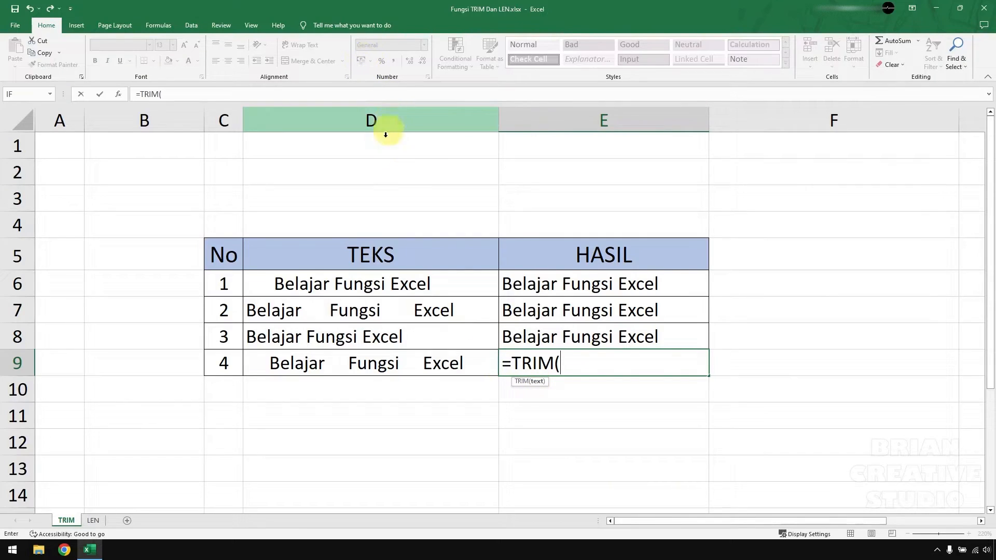
left_click(319, 369)
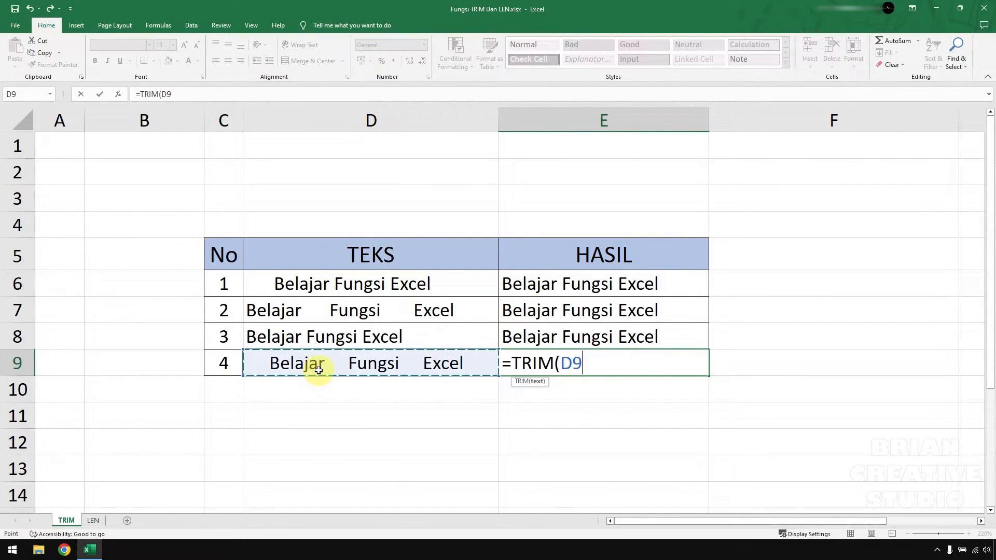
type(")")
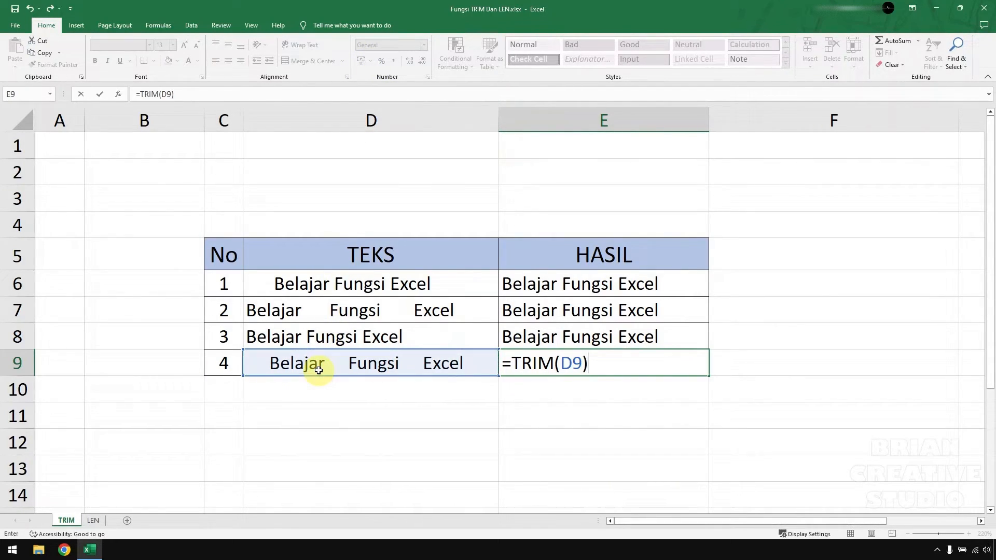
key("Return")
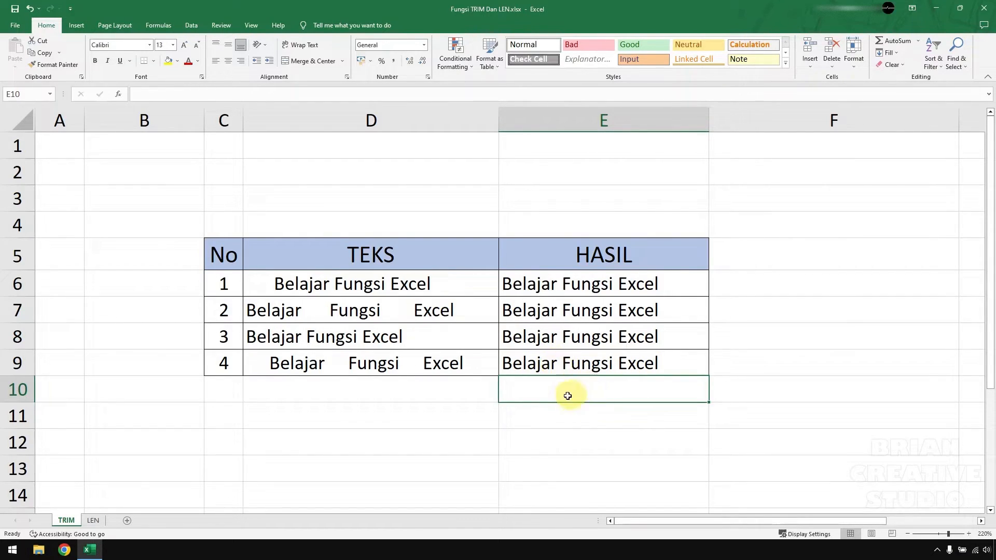
Inspect the leading spaces and the wide gaps between the words in D9.
double_click(267, 362)
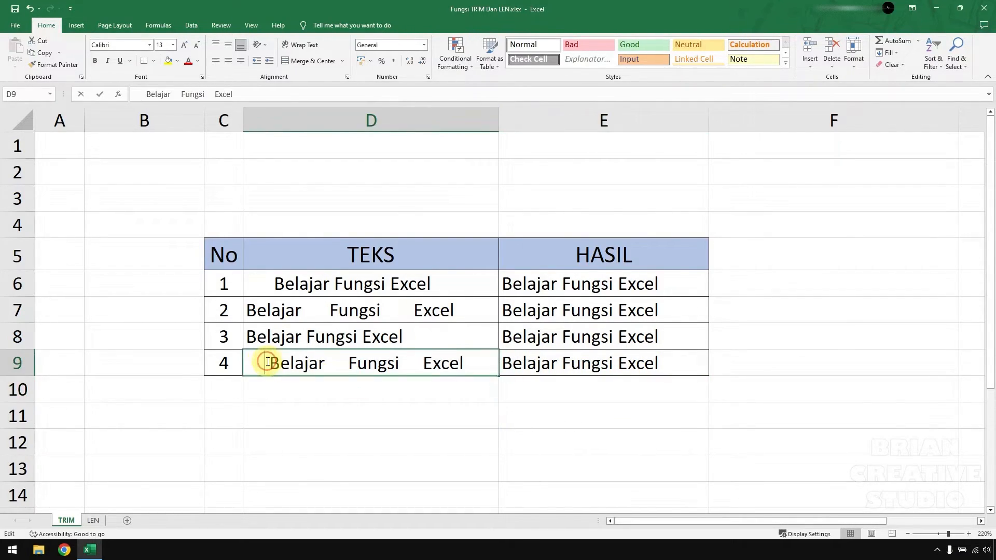
left_click_drag(271, 363, 246, 363)
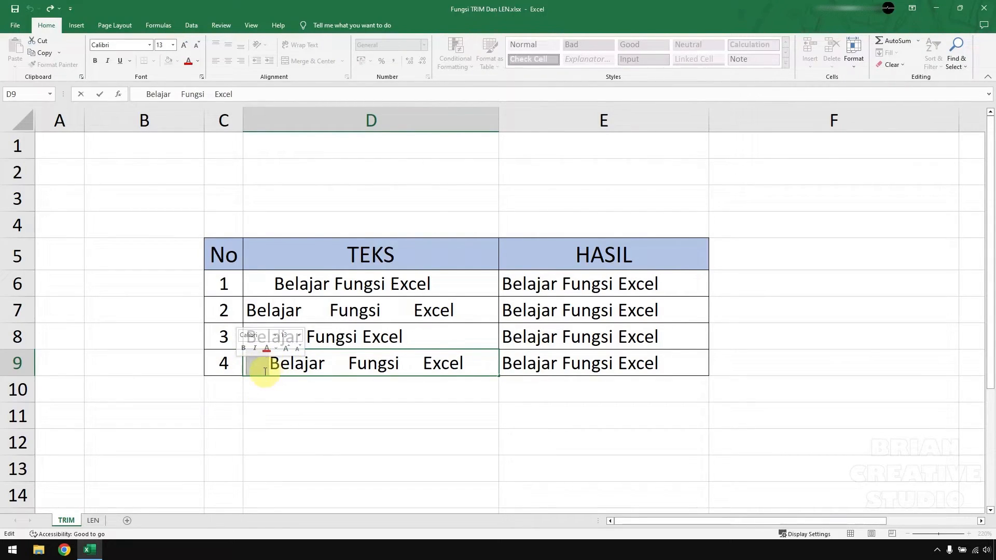
left_click_drag(325, 363, 493, 371)
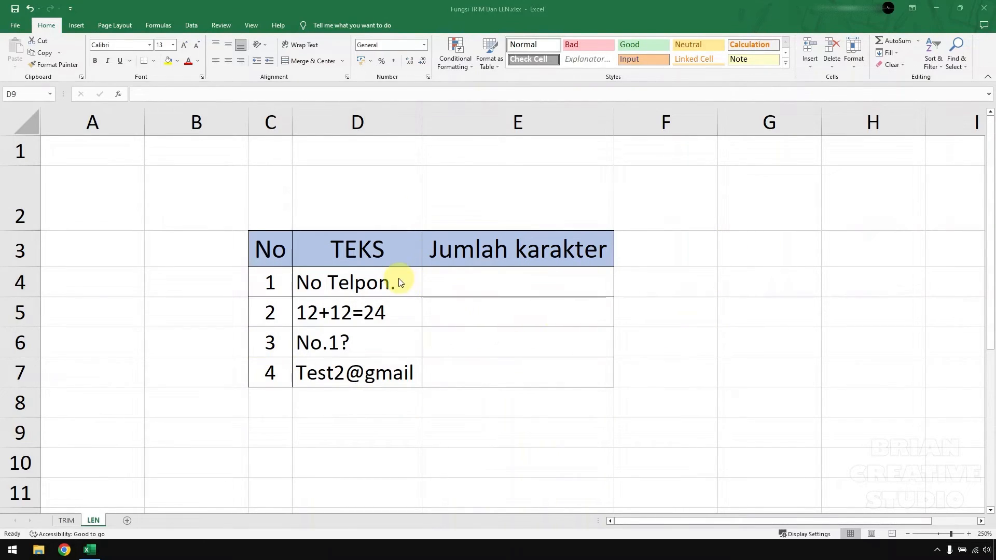
Examine the four TEKS entries in D4:D7 on the LEN sheet by selecting them together.
left_click_drag(388, 360, 382, 282)
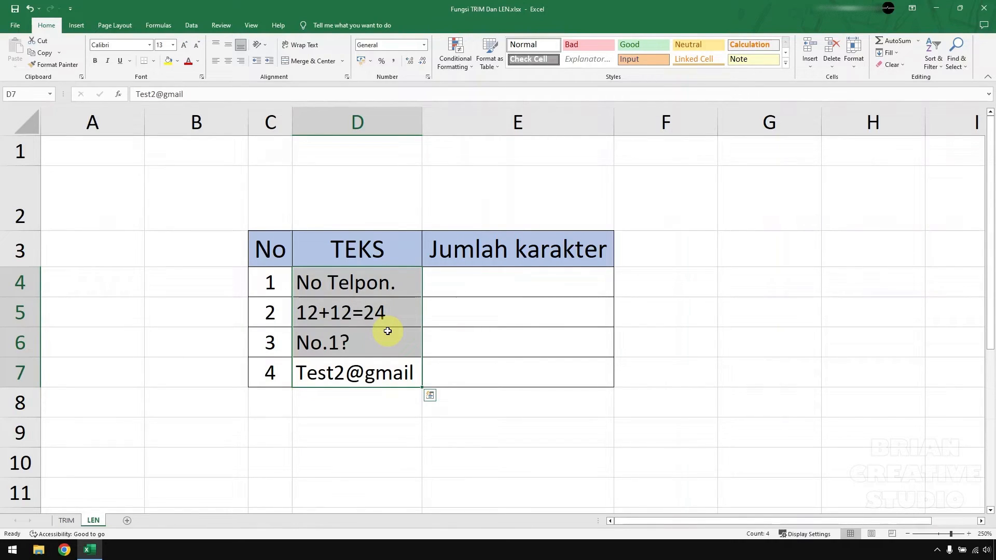
left_click_drag(407, 275, 396, 373)
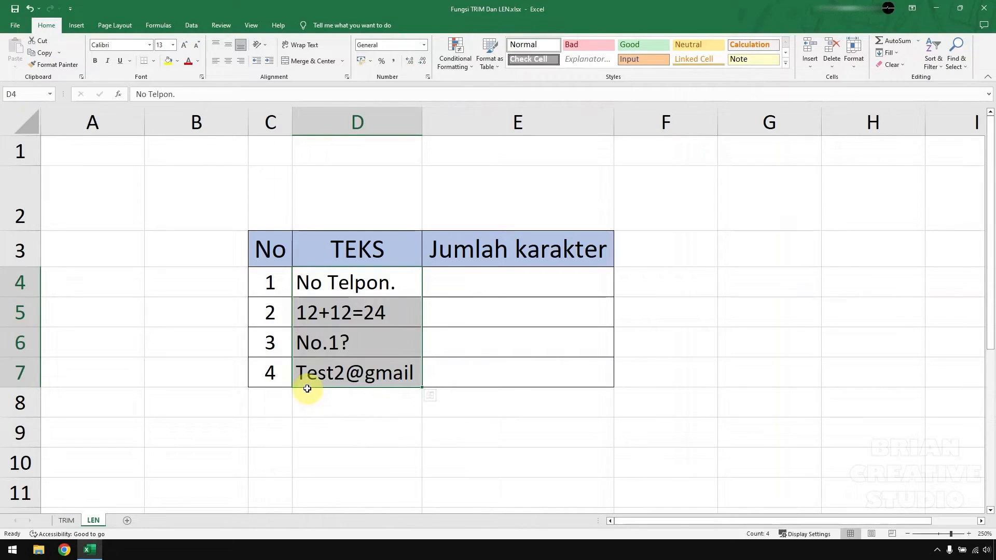
Enter the formula =LEN(D4) in cell E4 to count the characters of the first text.
left_click(409, 279)
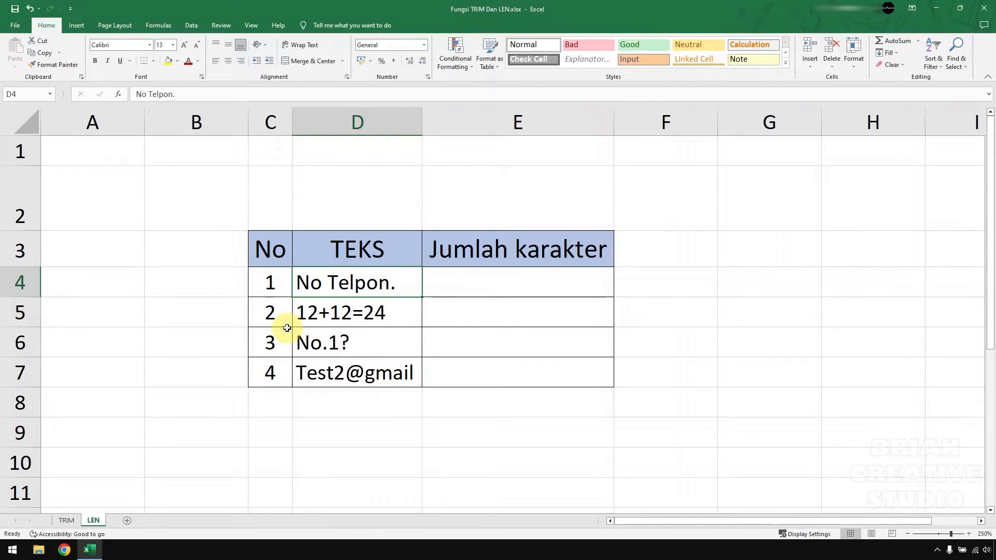
left_click(281, 278)
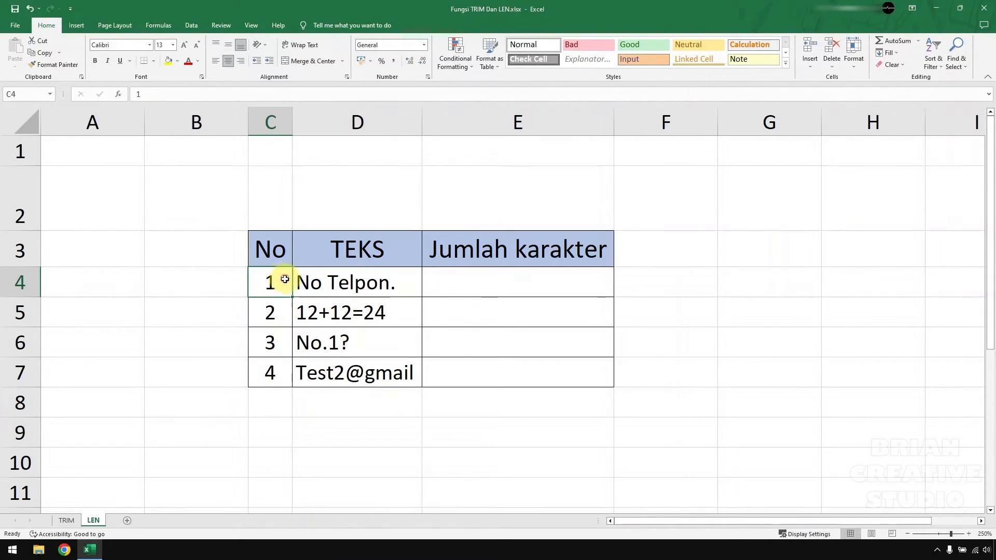
double_click(471, 284)
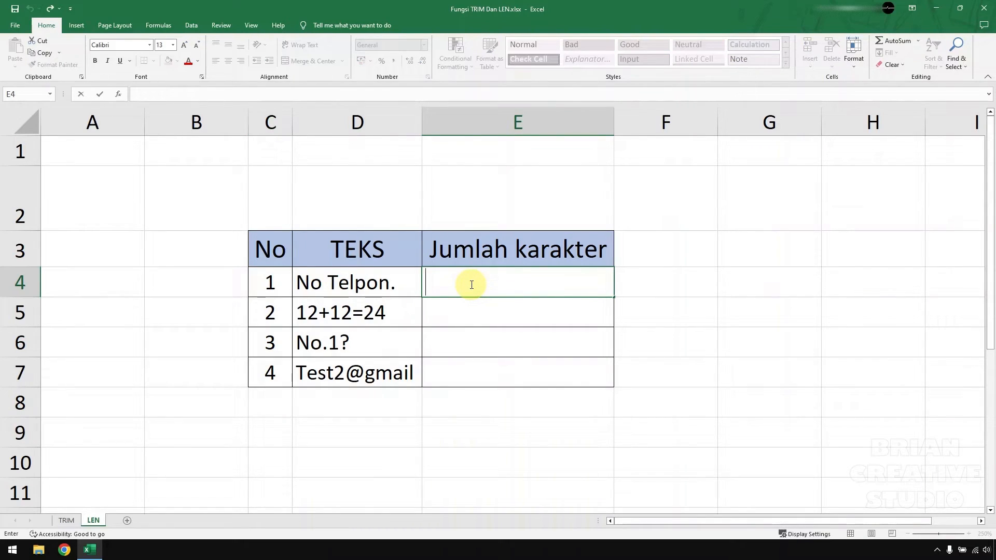
type("=")
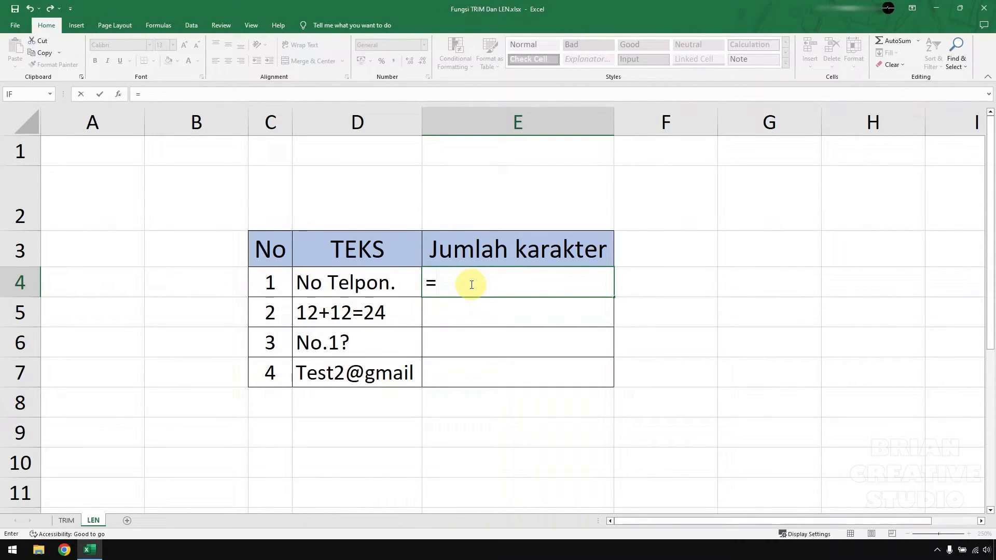
type("LEN")
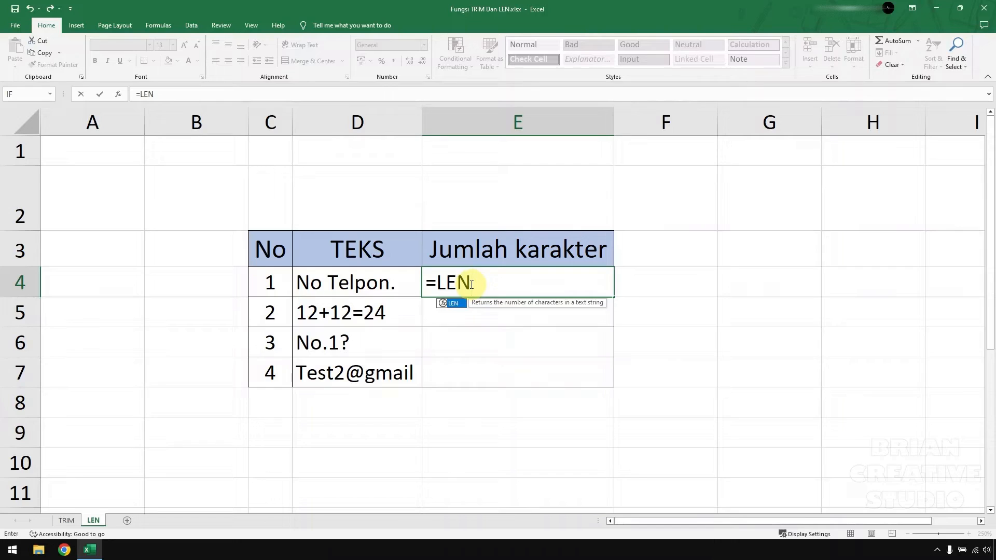
type("(")
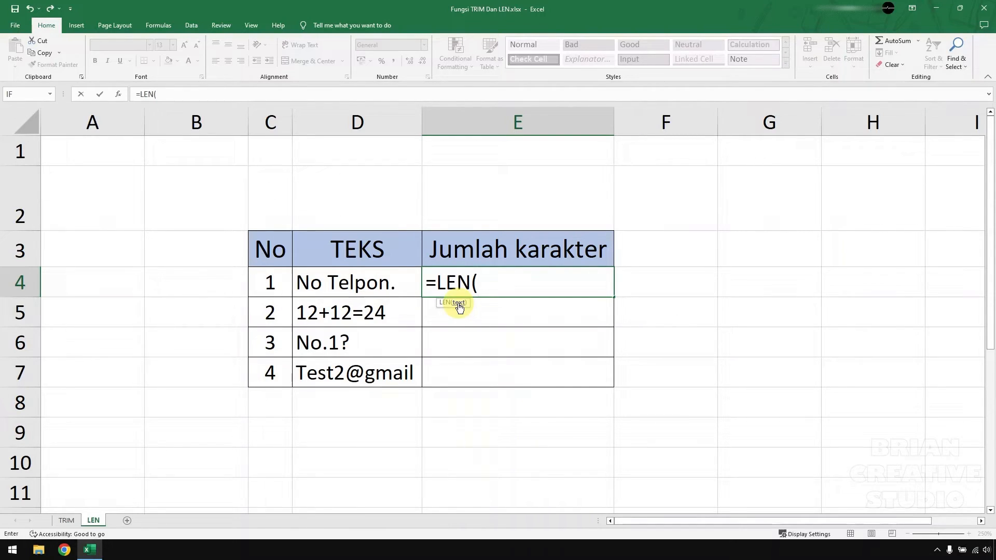
left_click(386, 289)
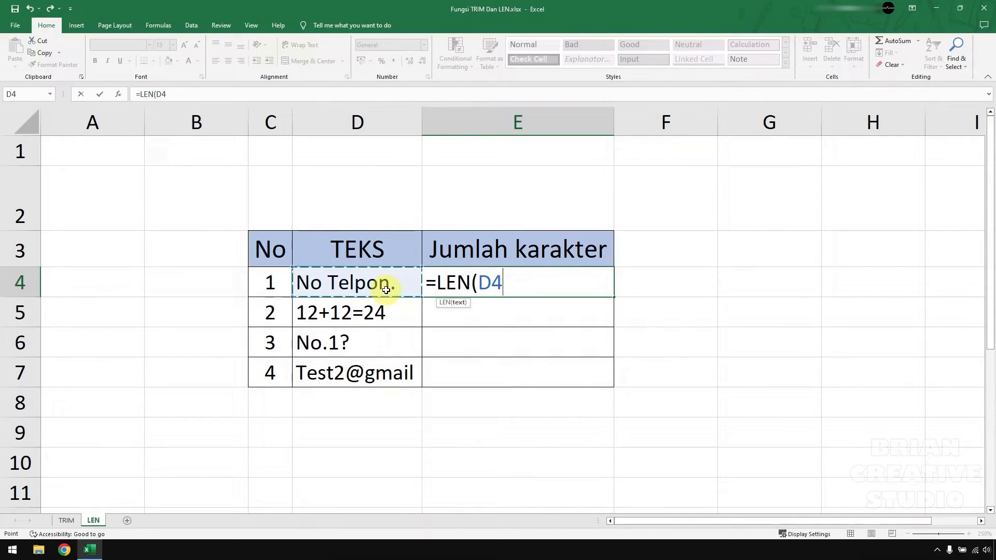
type(")")
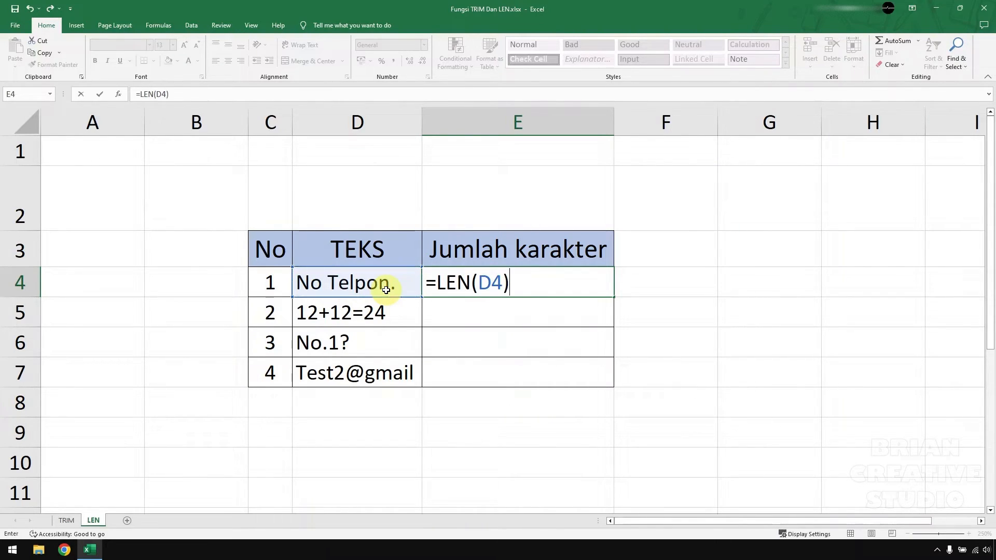
key("Return")
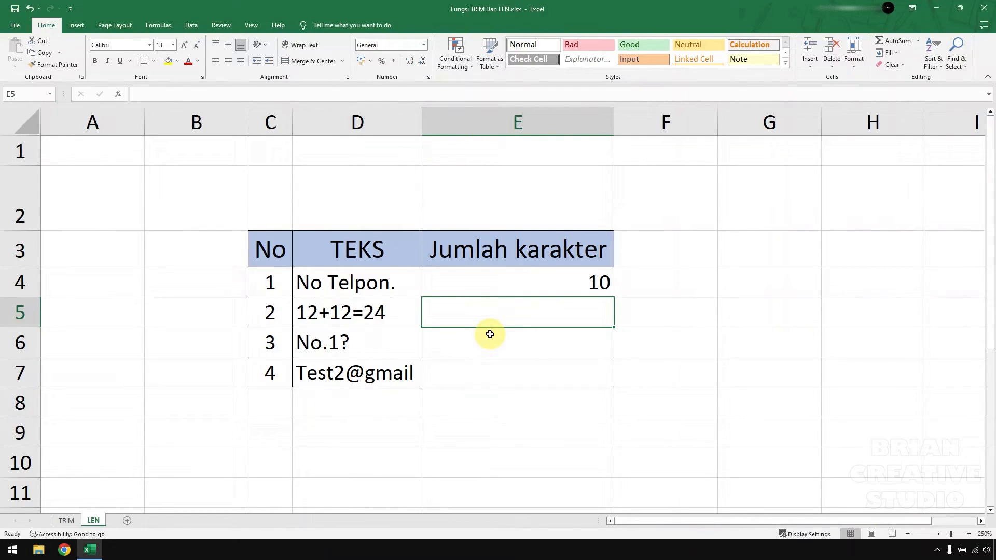
Count the characters of the second text with the formula =LEN(D5) in cell E5.
double_click(525, 314)
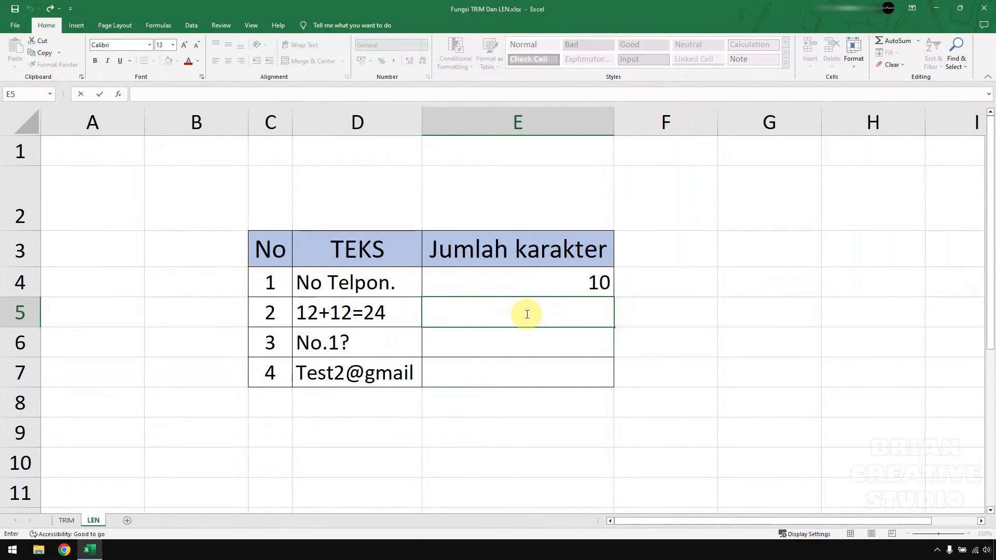
type("=")
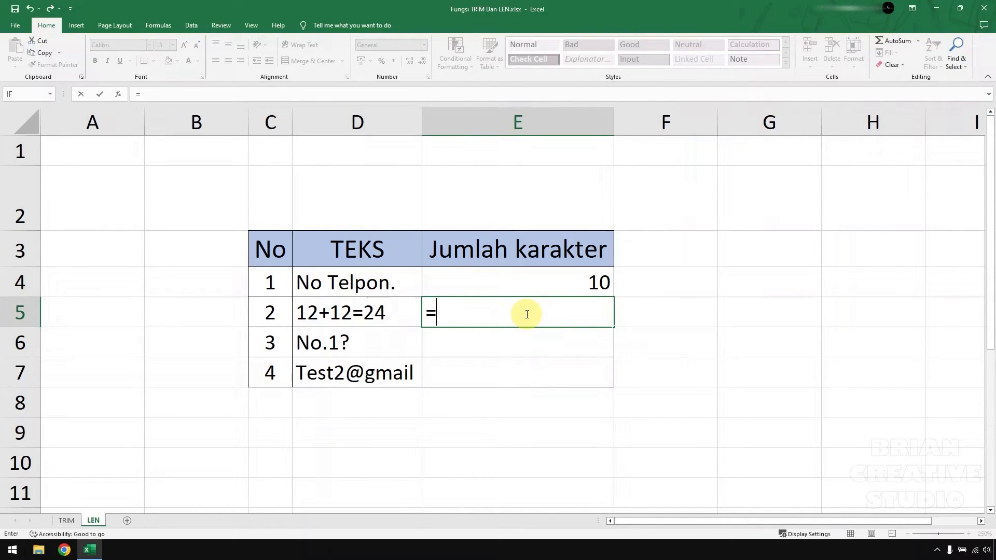
type("LEN")
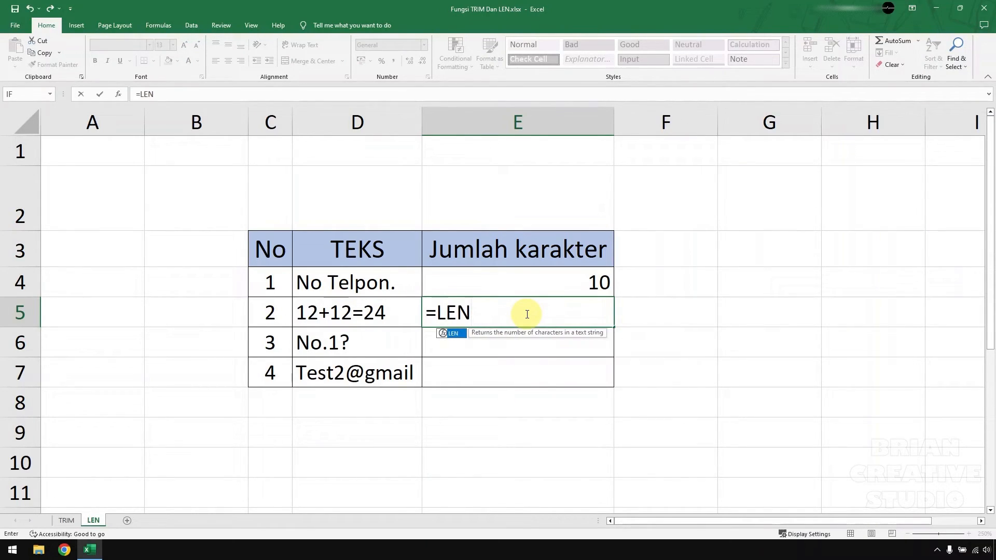
type("(")
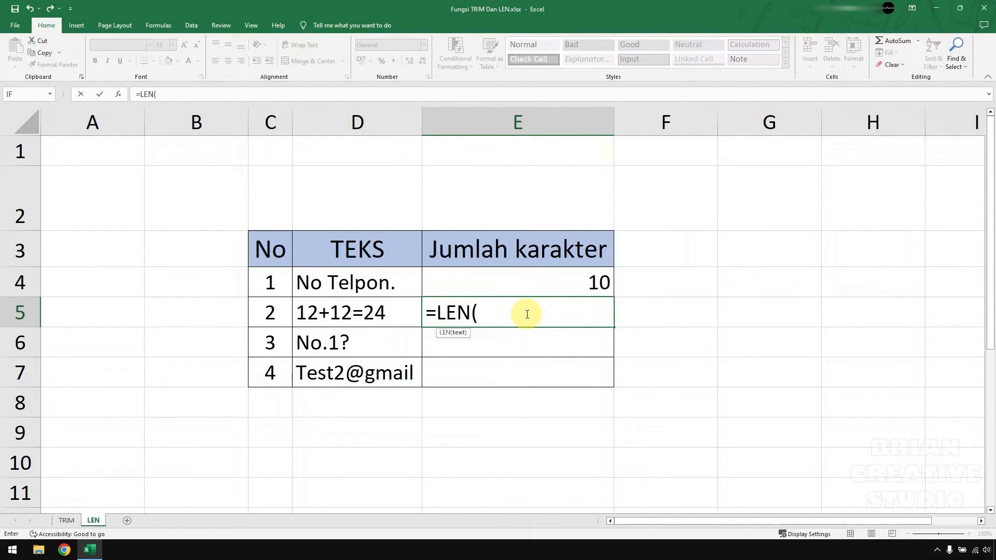
left_click(388, 308)
type(")")
key("Return")
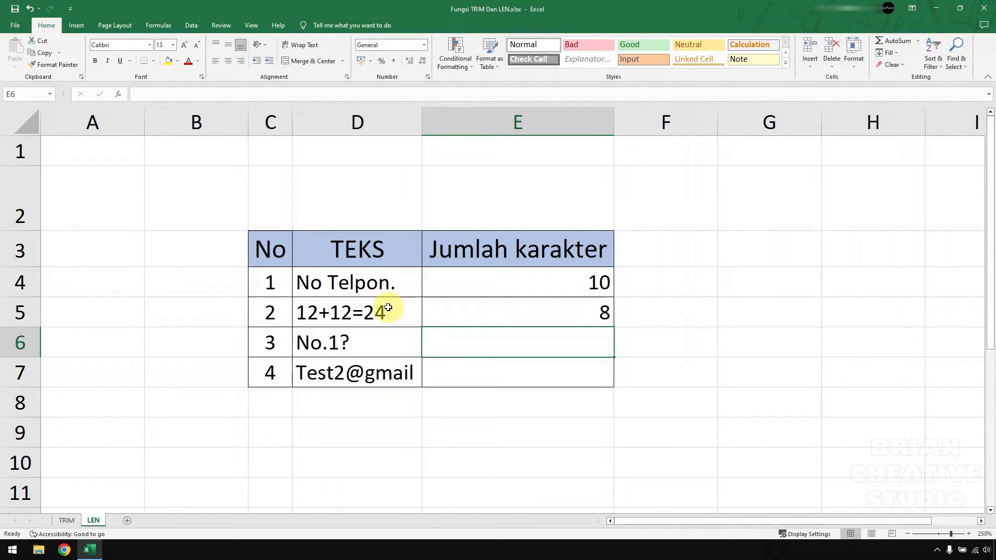
left_click(518, 318)
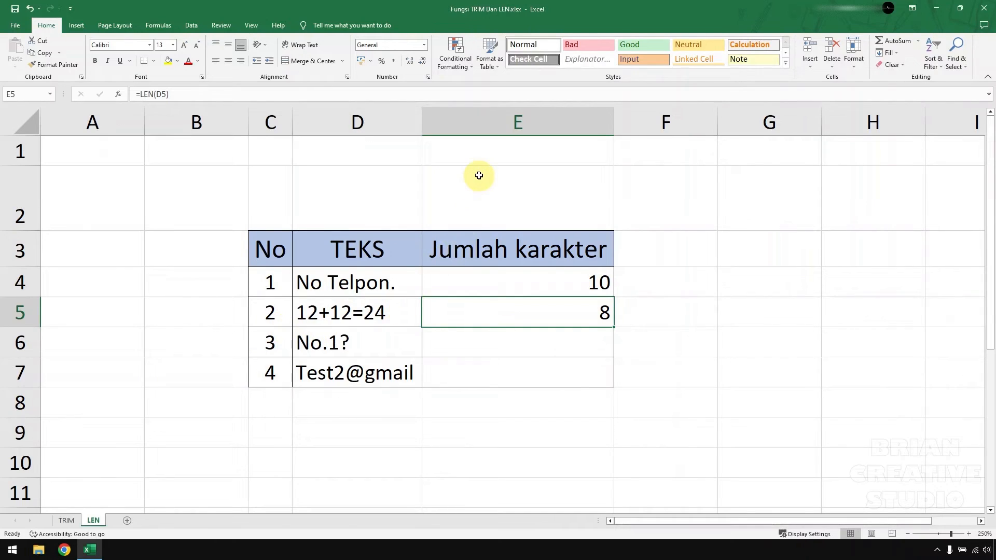
Enter =LEN(D6) in cell E6 to get the character count of the third text.
double_click(491, 343)
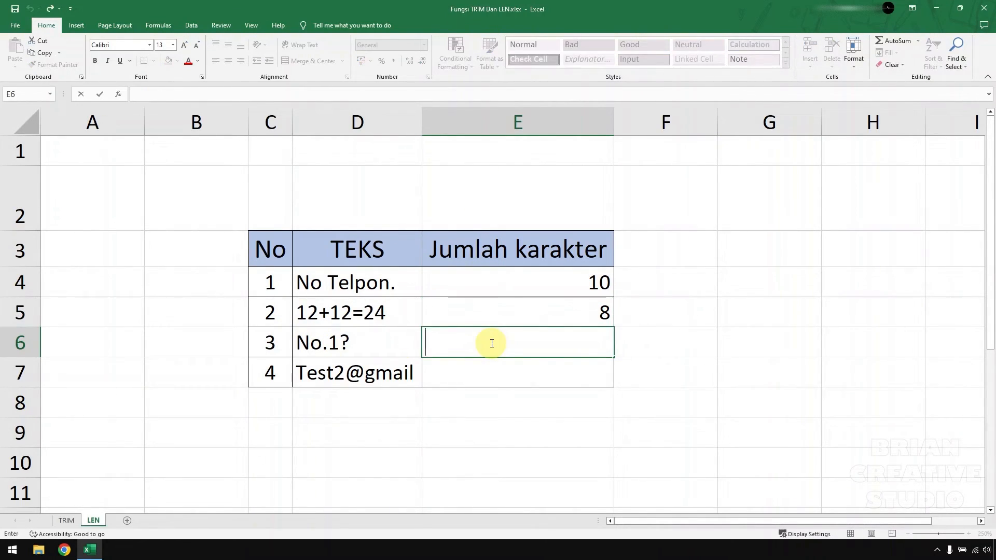
type("=")
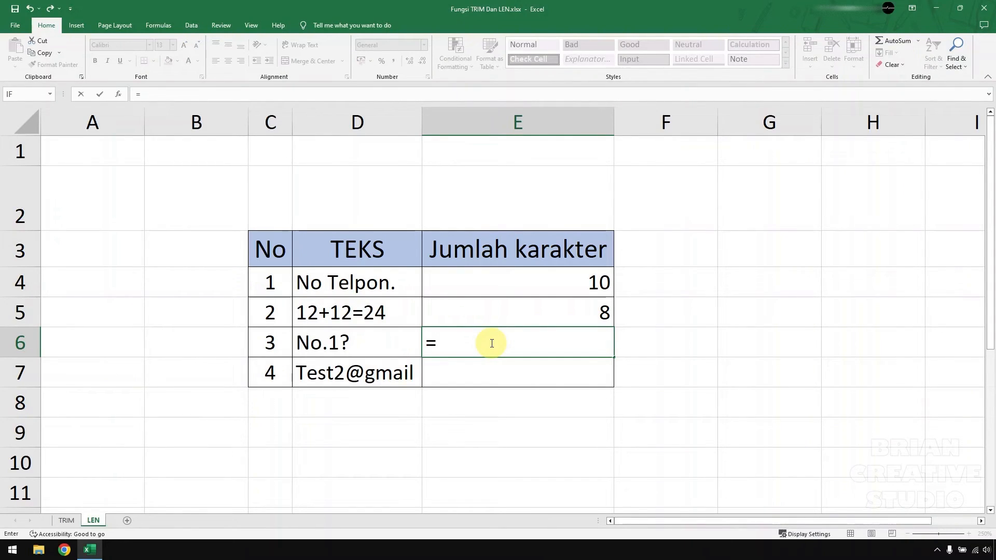
type("LEN")
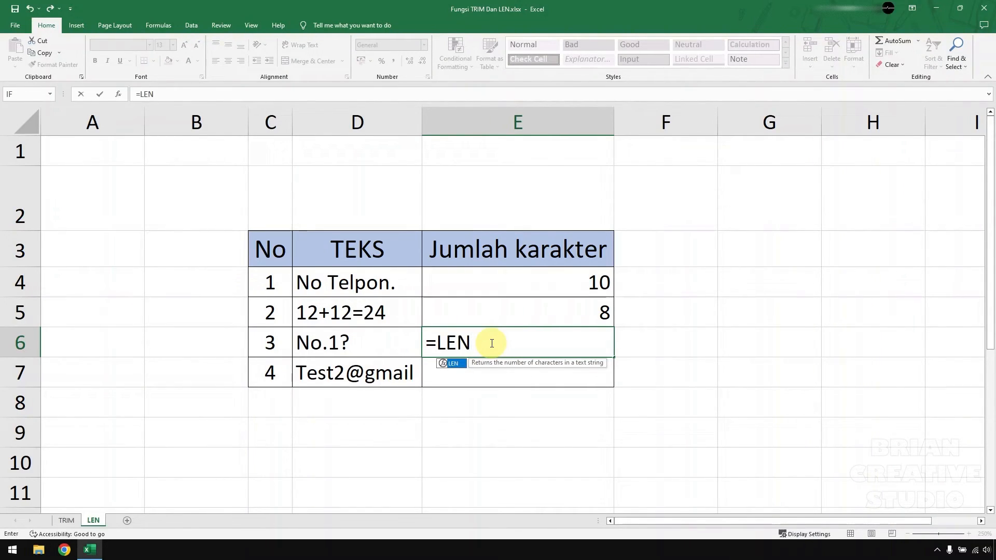
type("(")
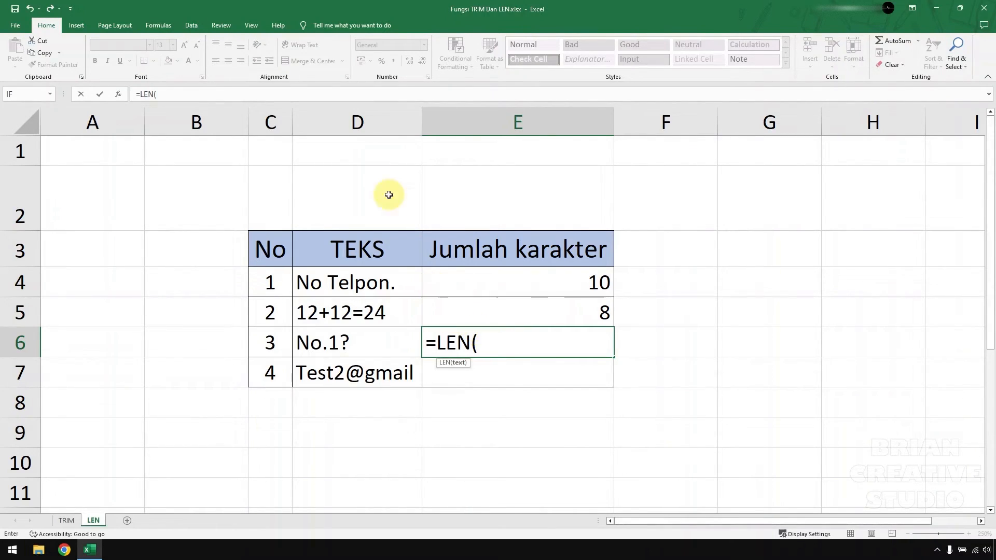
left_click(358, 345)
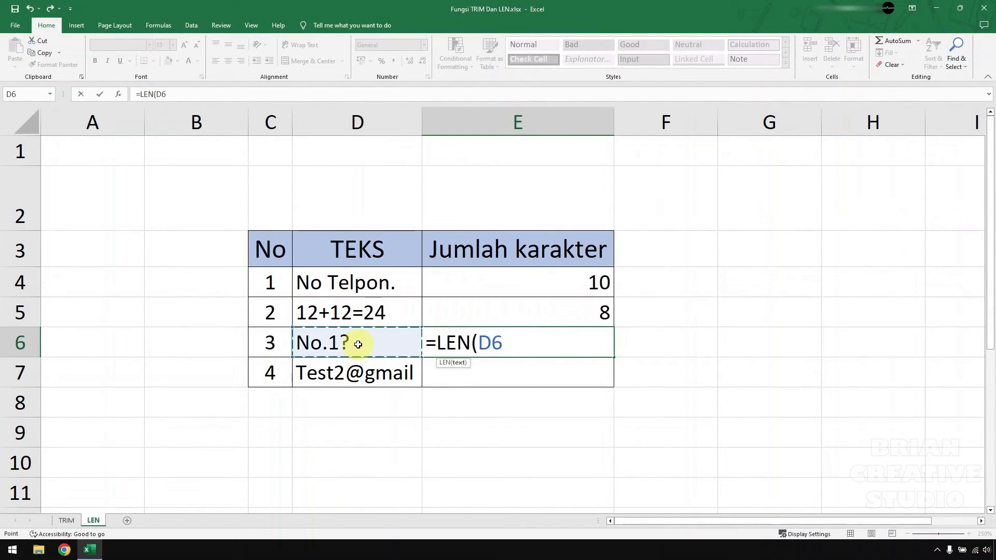
type(")")
key("Return")
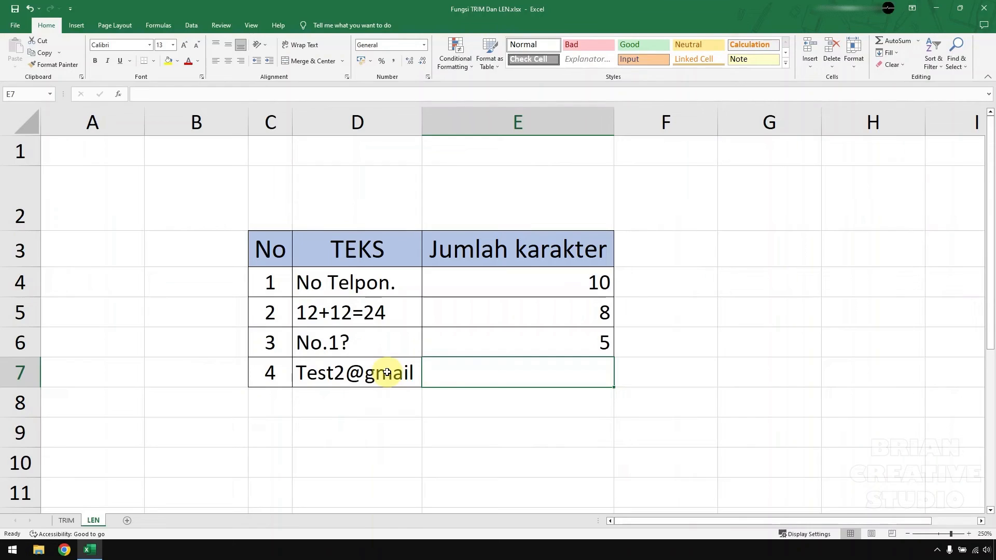
Enter the formula =LEN(D7) in cell E7 for the fourth text and check it against D7.
double_click(508, 374)
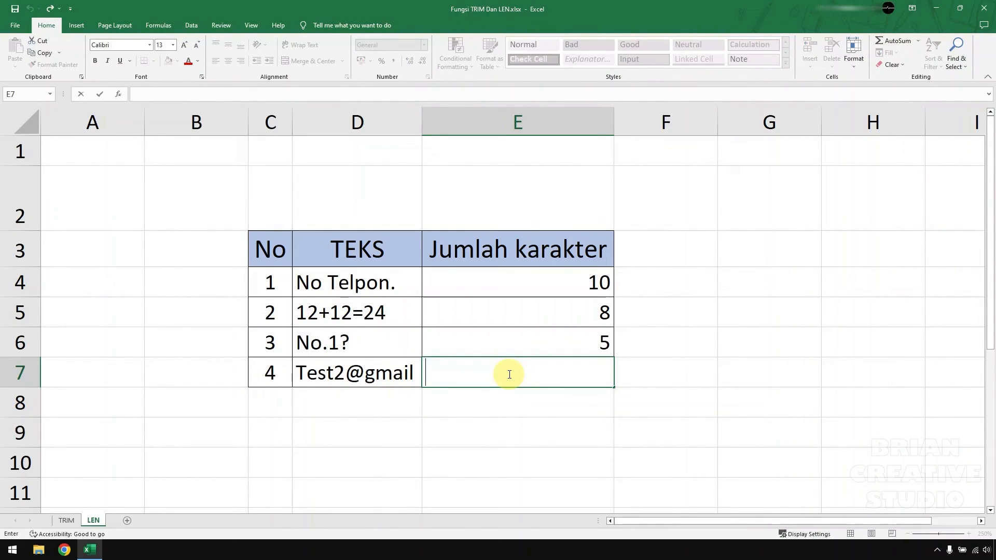
type("=LEN(")
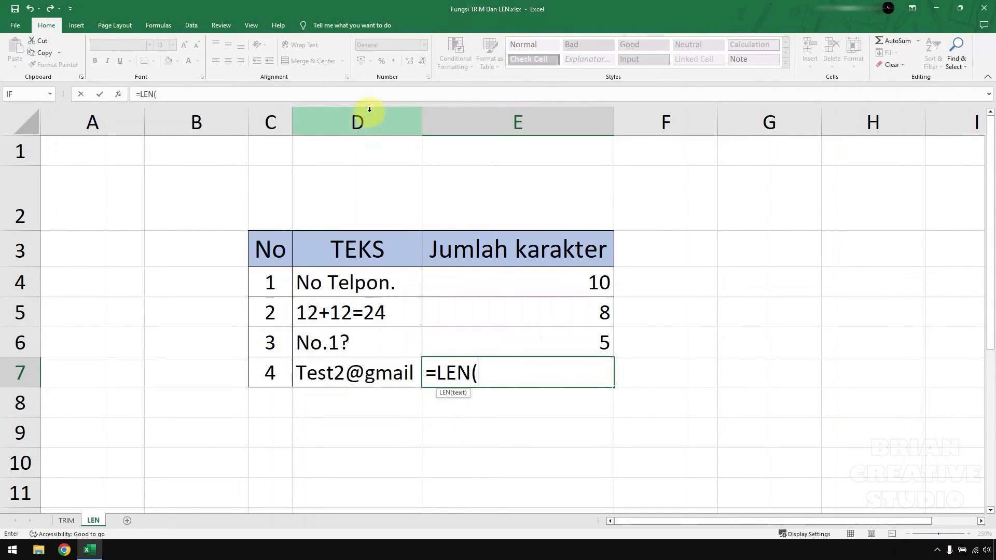
left_click(365, 368)
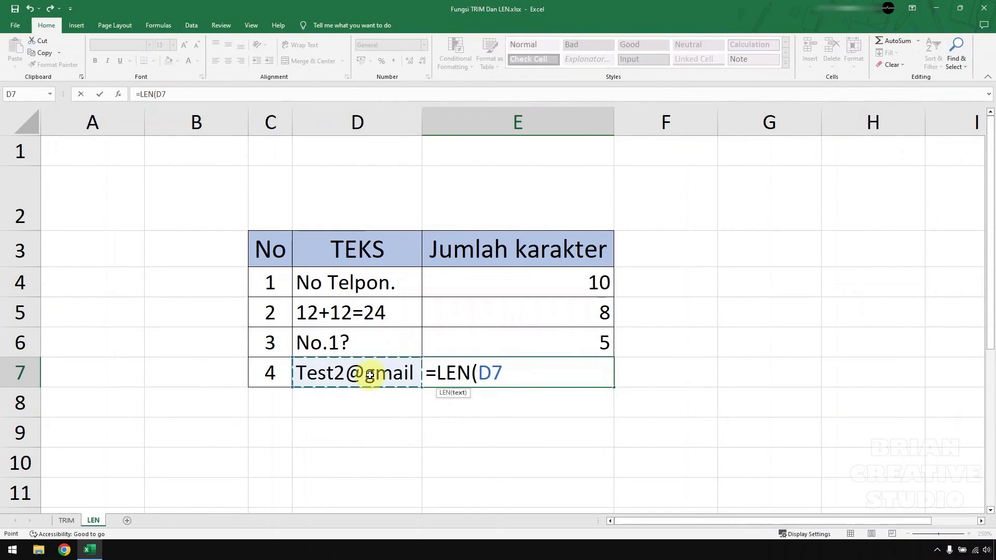
type(")")
key("Return")
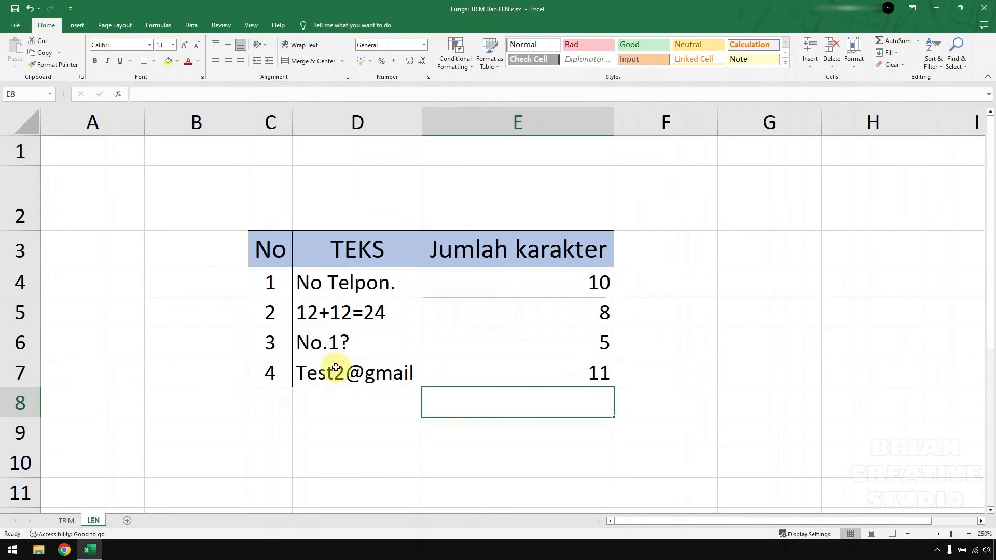
left_click(517, 383)
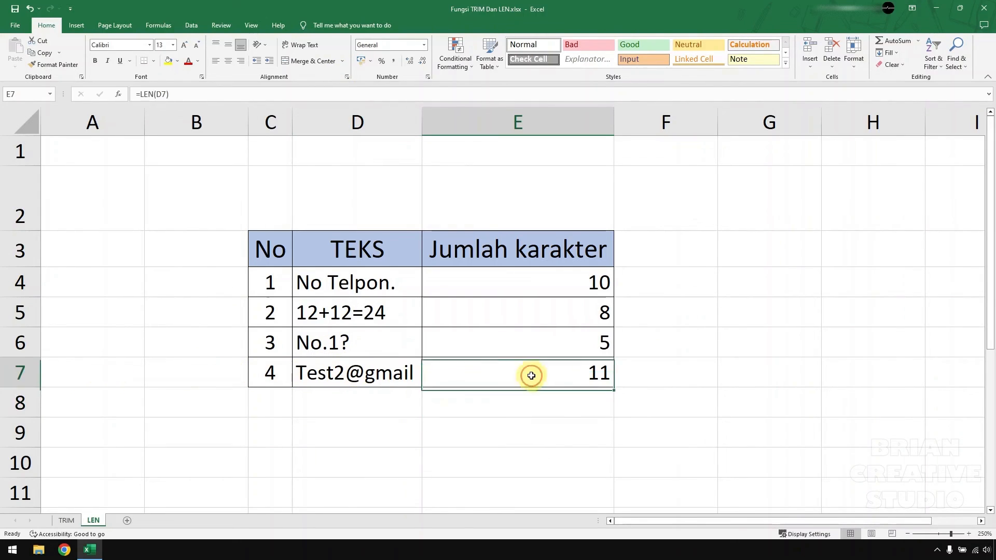
left_click(303, 372)
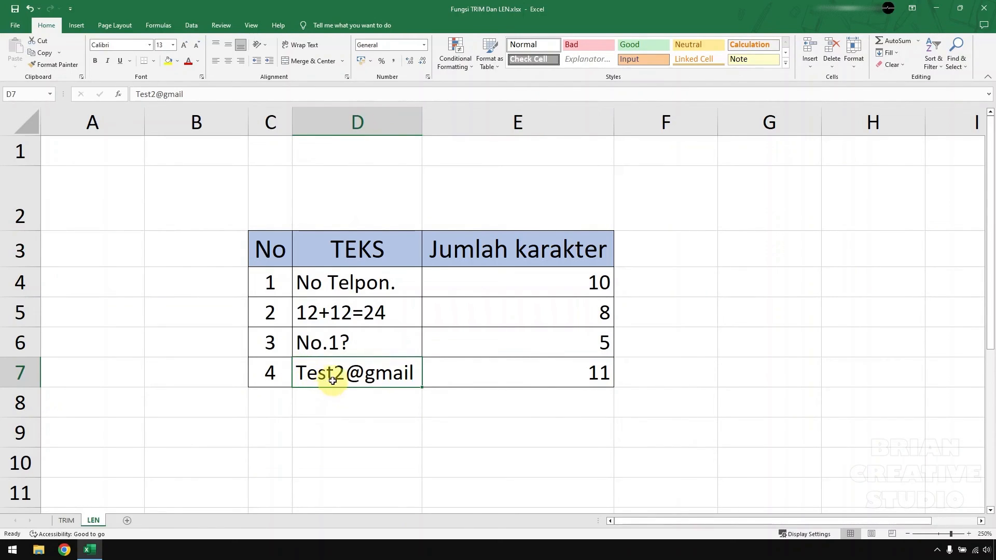